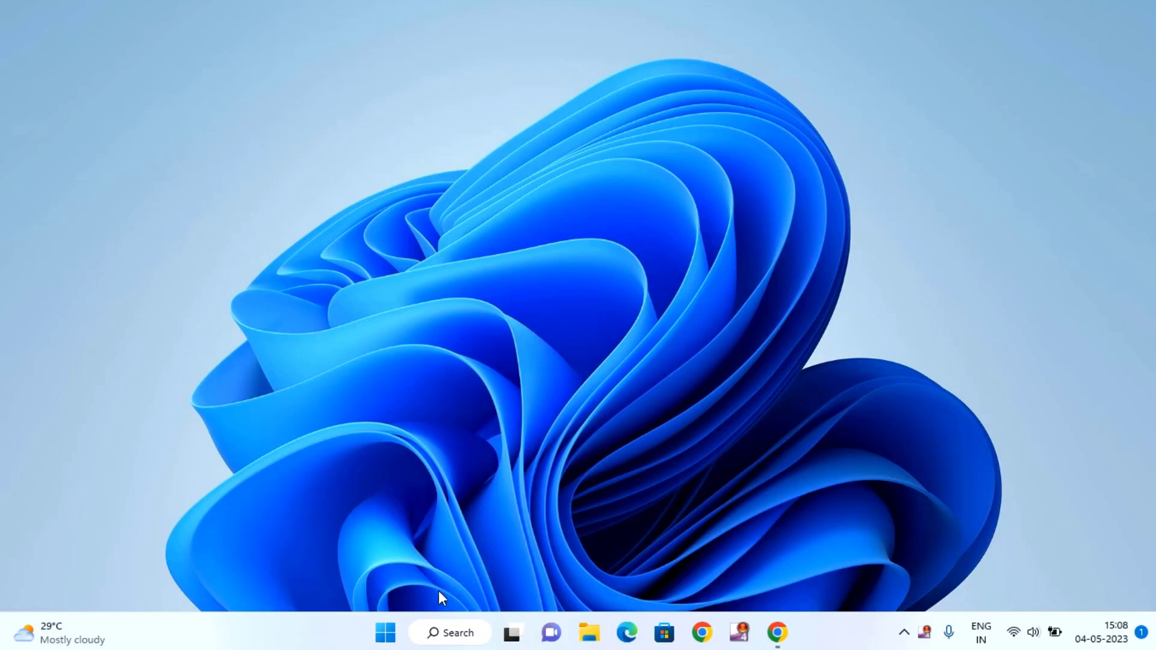
# - Find Registry Editor through the Windows search, launch it and allow it to make changes to the device
pyautogui.click(387, 632)
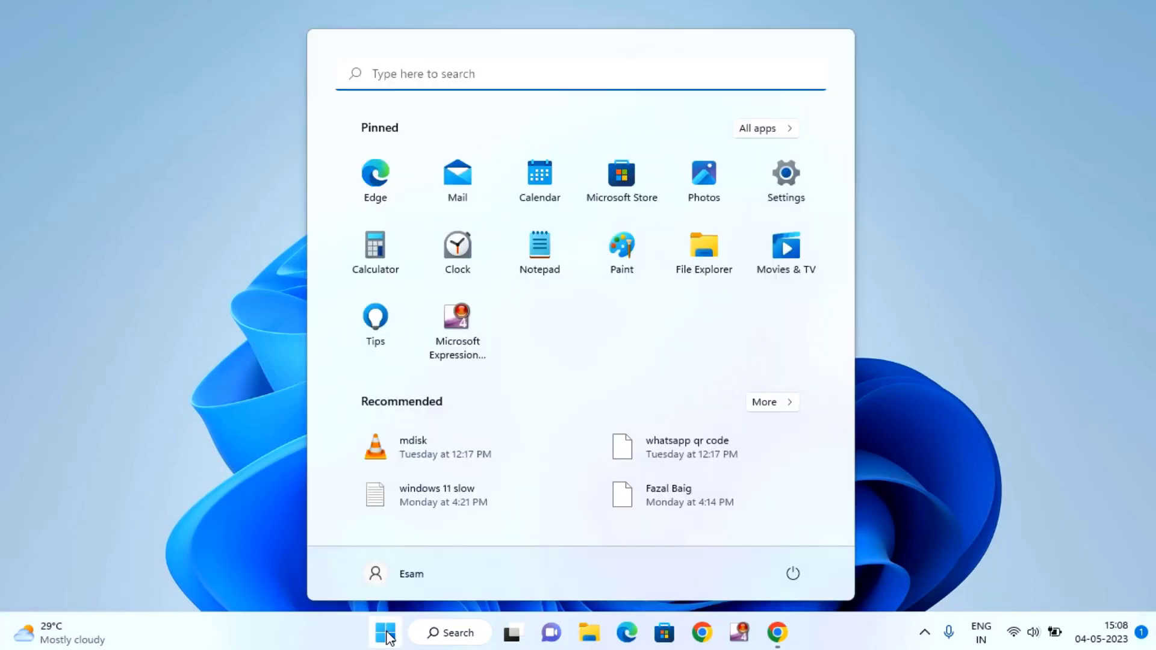
pyautogui.click(534, 70)
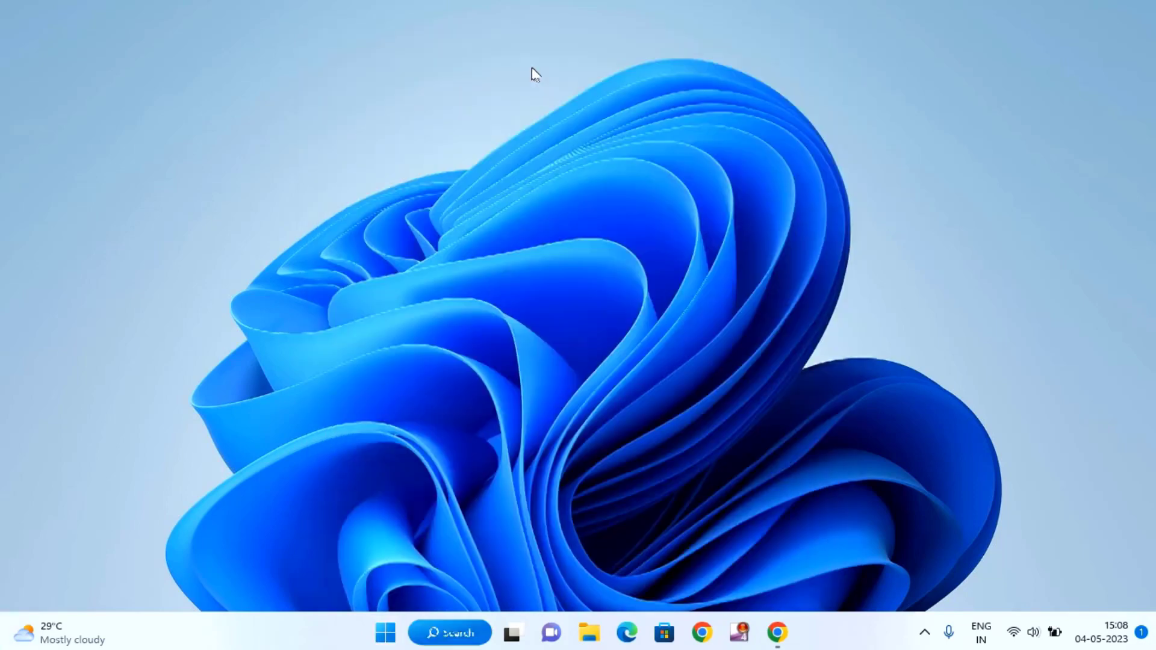
pyautogui.write('re')
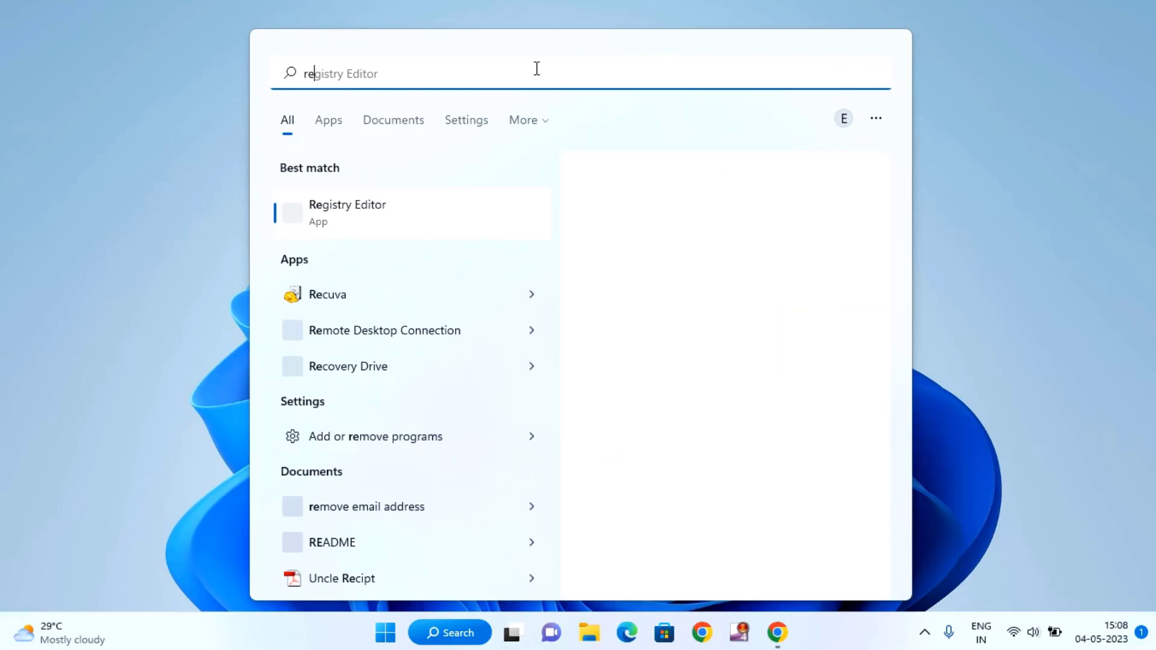
pyautogui.press('Tab')
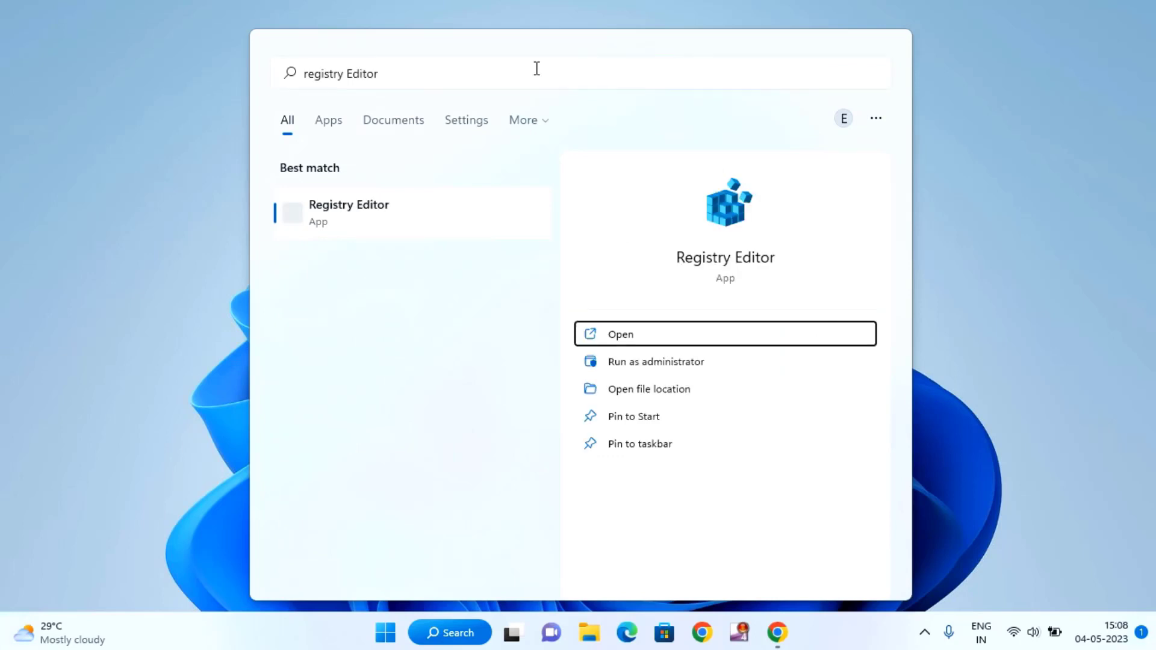
pyautogui.click(401, 232)
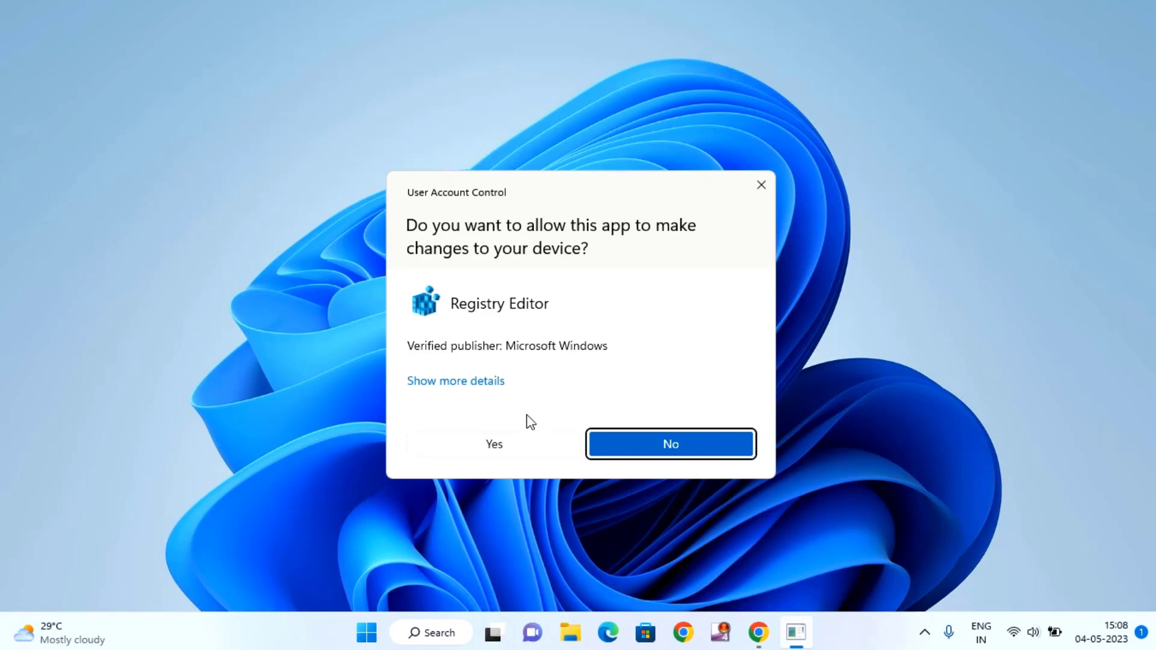
pyautogui.click(514, 444)
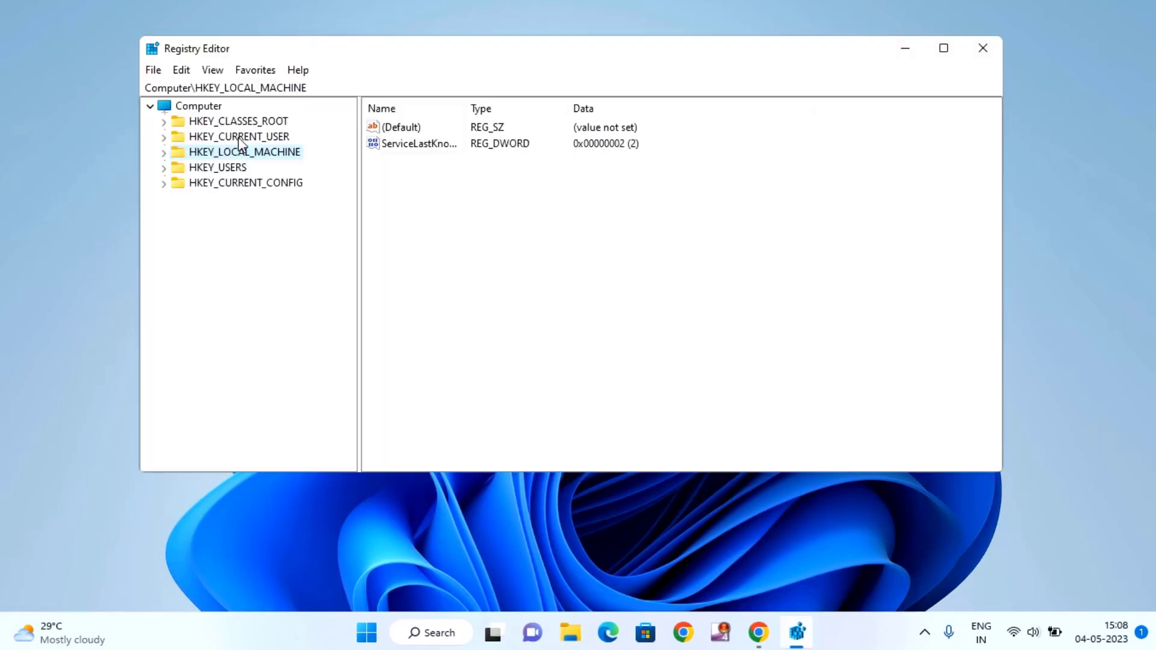
# - Expand the registry tree along HKEY_CURRENT_USER\Software\Microsoft
pyautogui.doubleClick(239, 138)
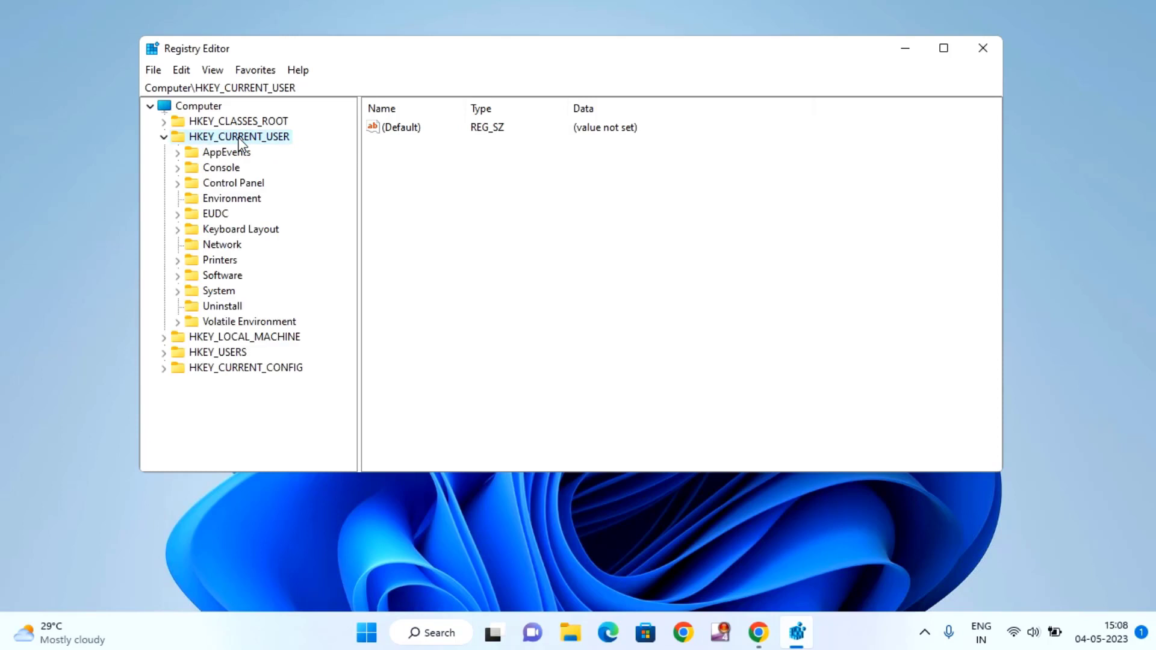
pyautogui.click(222, 276)
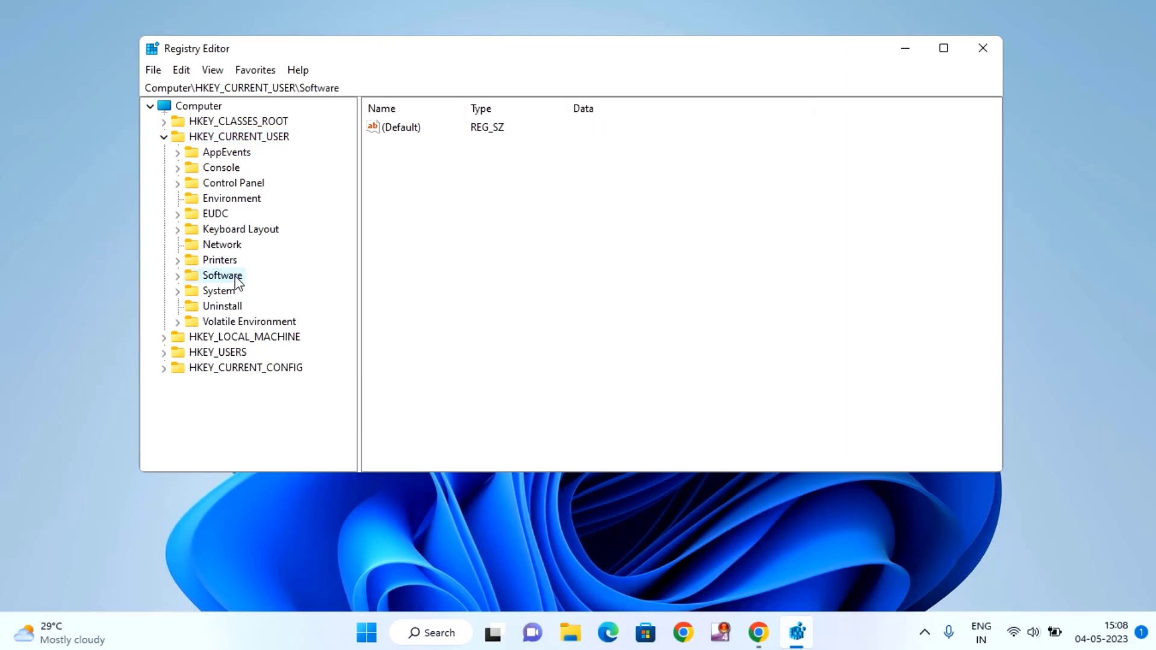
pyautogui.doubleClick(234, 277)
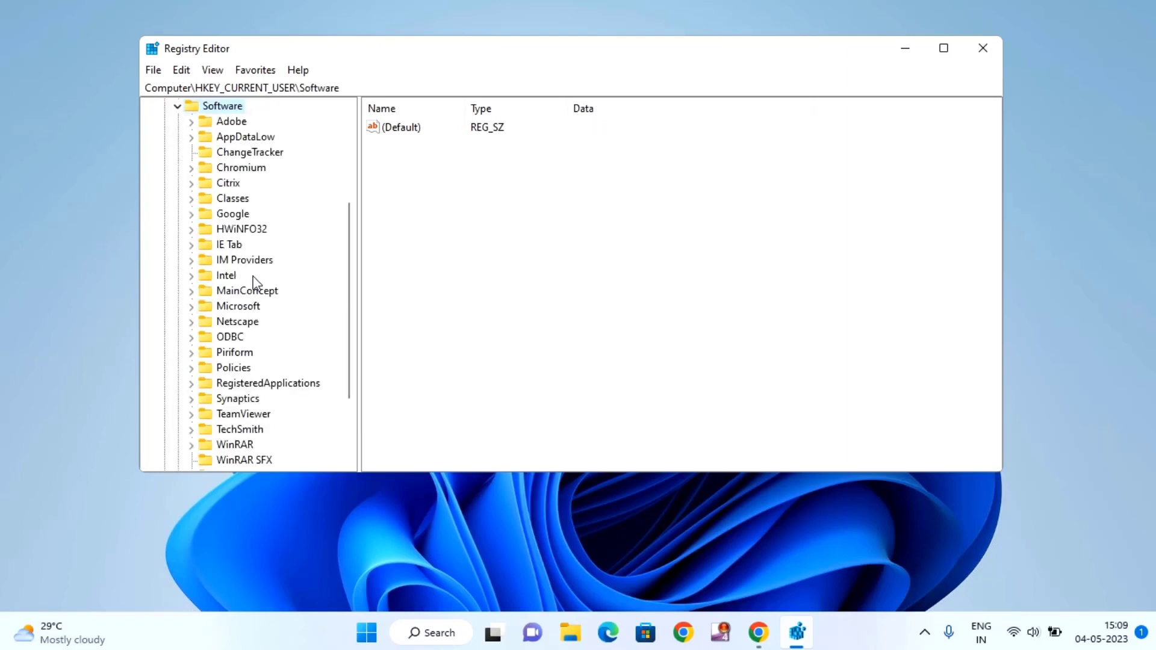
pyautogui.scroll(-1, 253, 280)
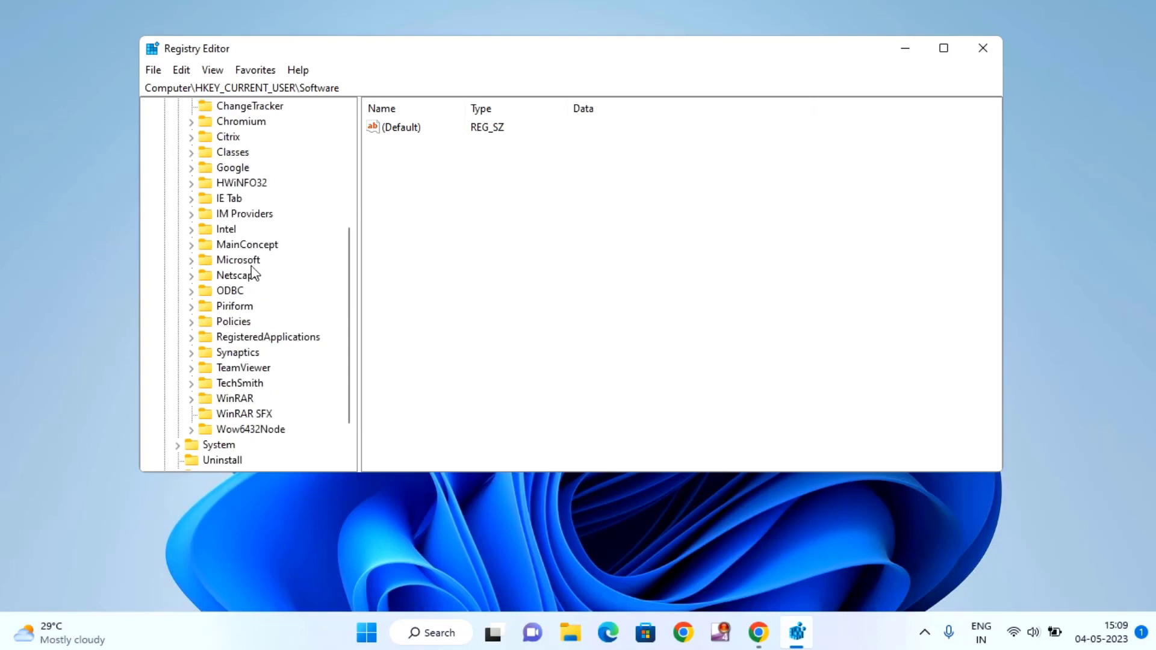
pyautogui.doubleClick(240, 261)
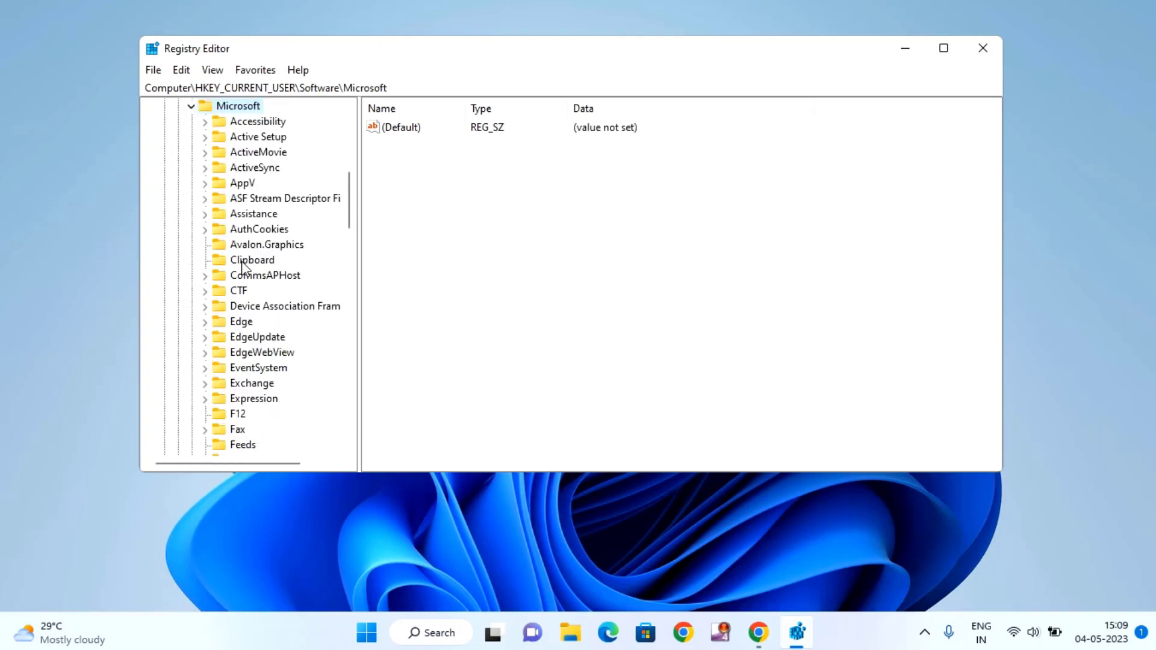
# - Expand Windows NT and CurrentVersion under the Microsoft key and select the Windows subkey
pyautogui.scroll(-7, 242, 266)
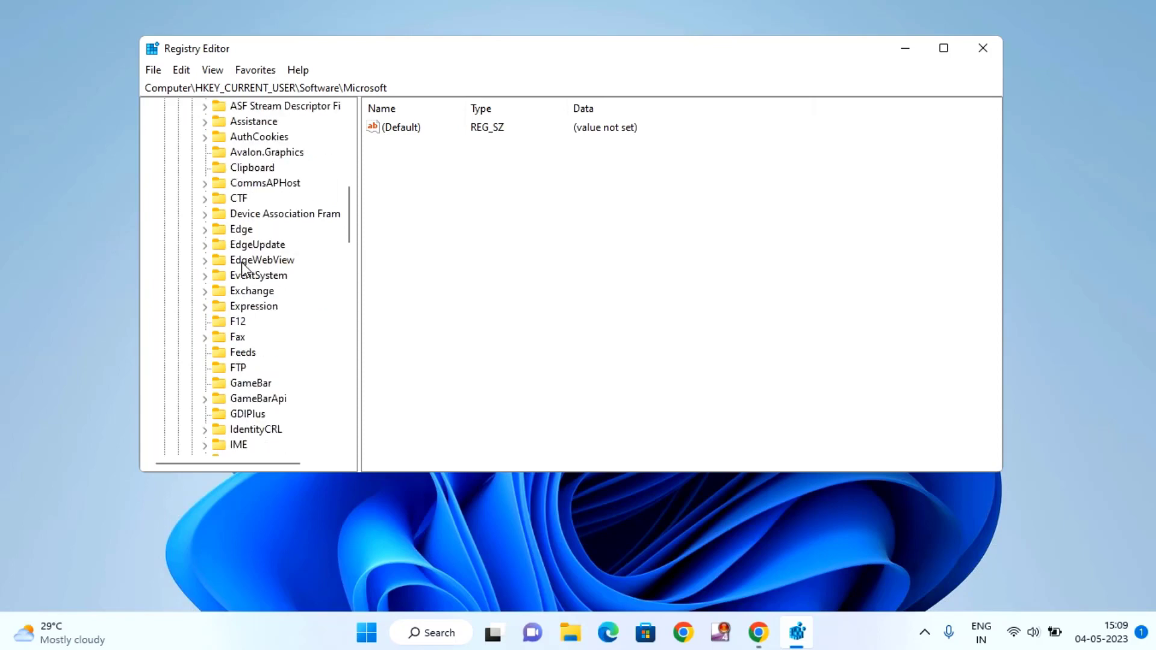
pyautogui.scroll(-12, 242, 267)
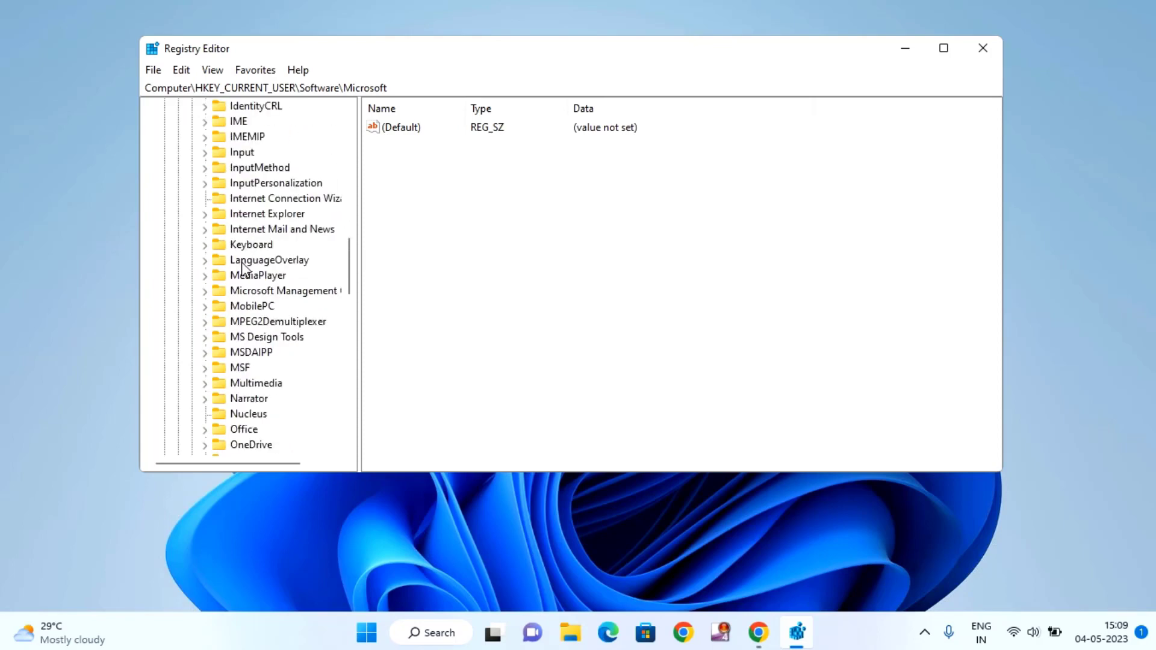
pyautogui.scroll(-4, 243, 267)
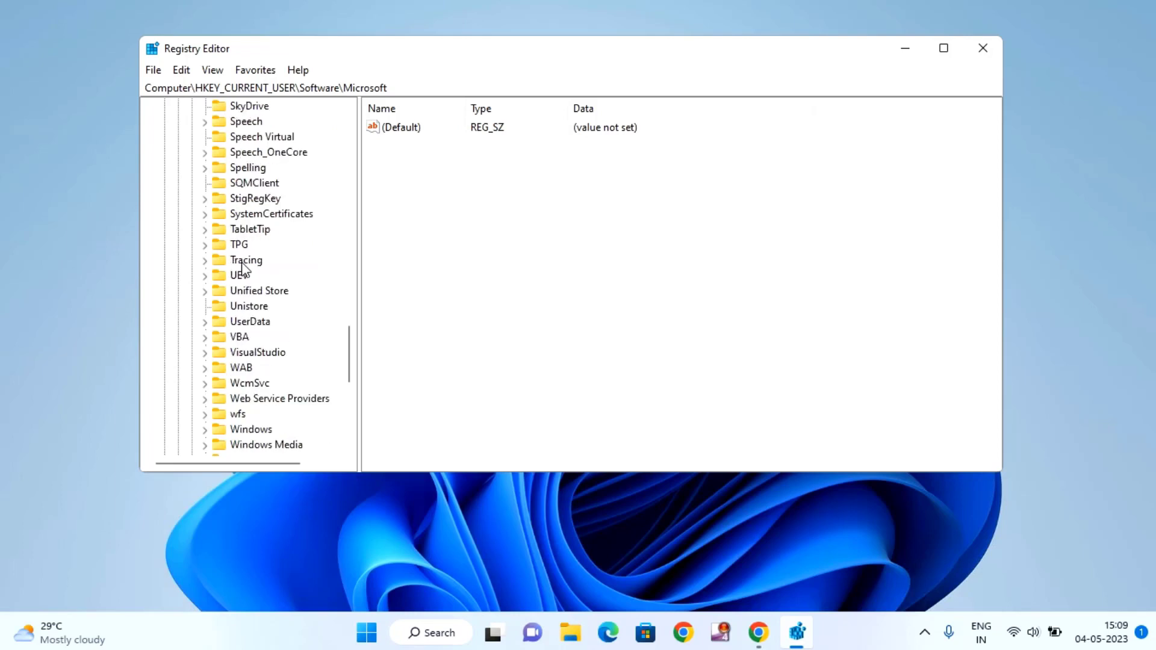
pyautogui.click(260, 371)
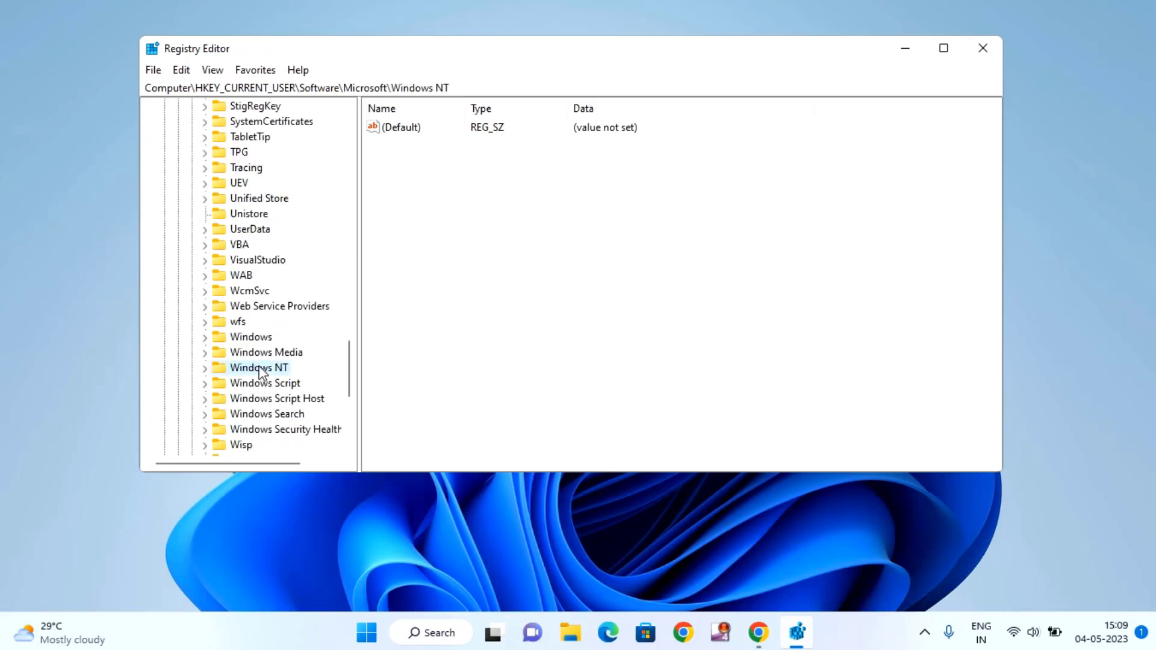
pyautogui.scroll(-1, 262, 372)
pyautogui.doubleClick(266, 325)
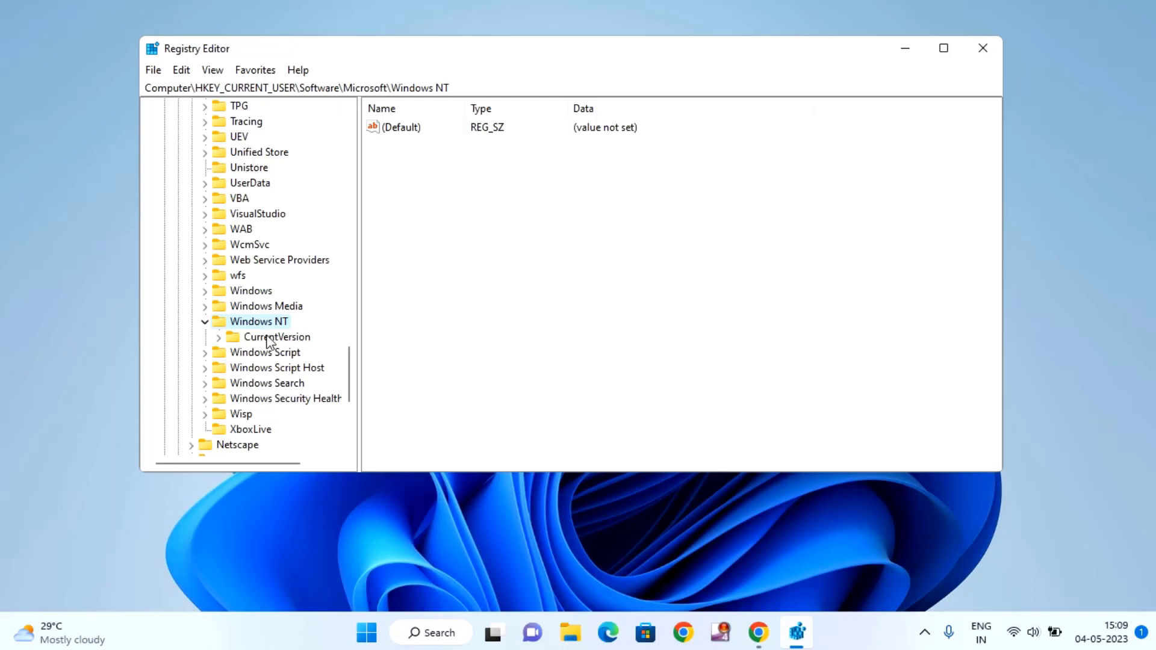
pyautogui.doubleClick(267, 337)
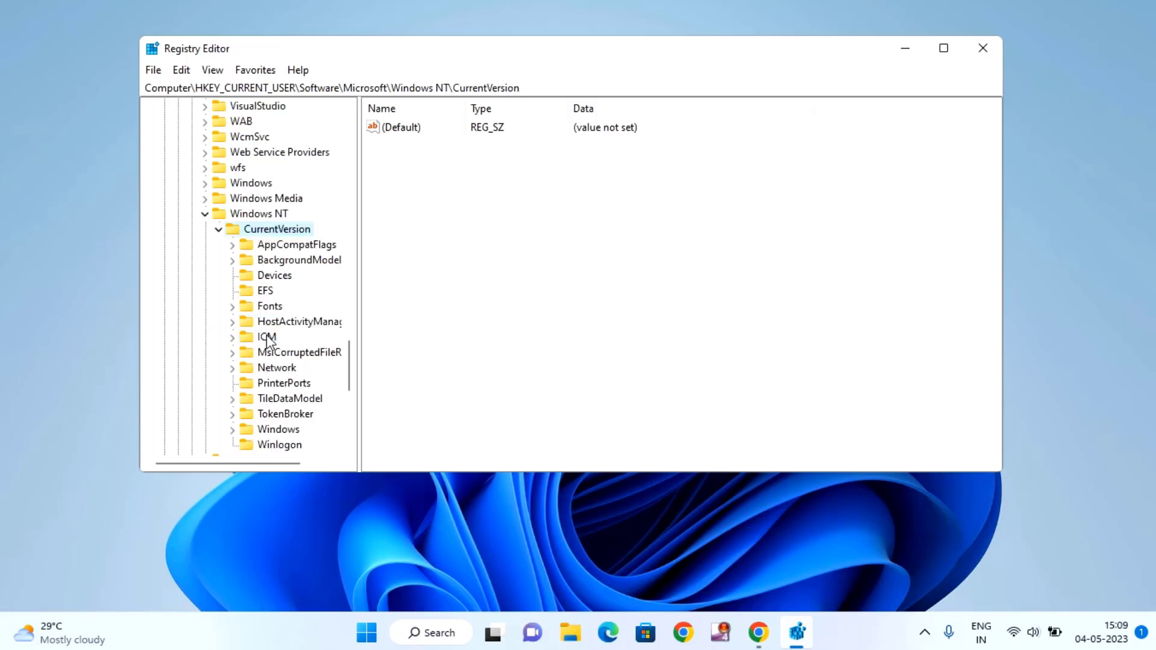
pyautogui.scroll(-3, 264, 340)
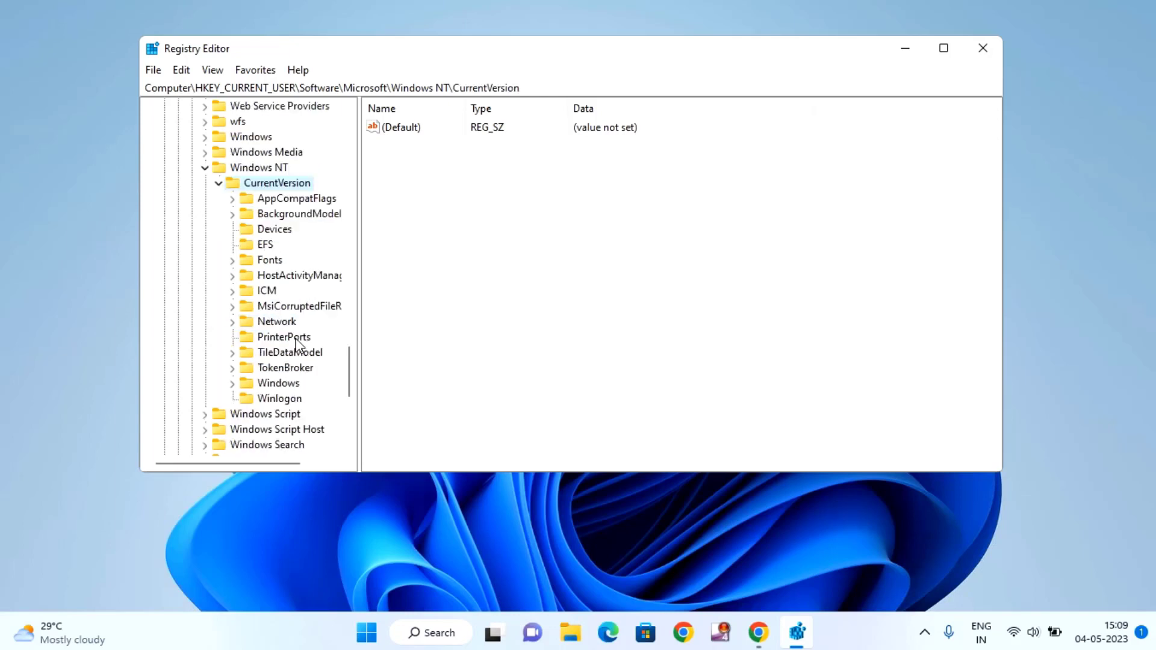
pyautogui.click(282, 384)
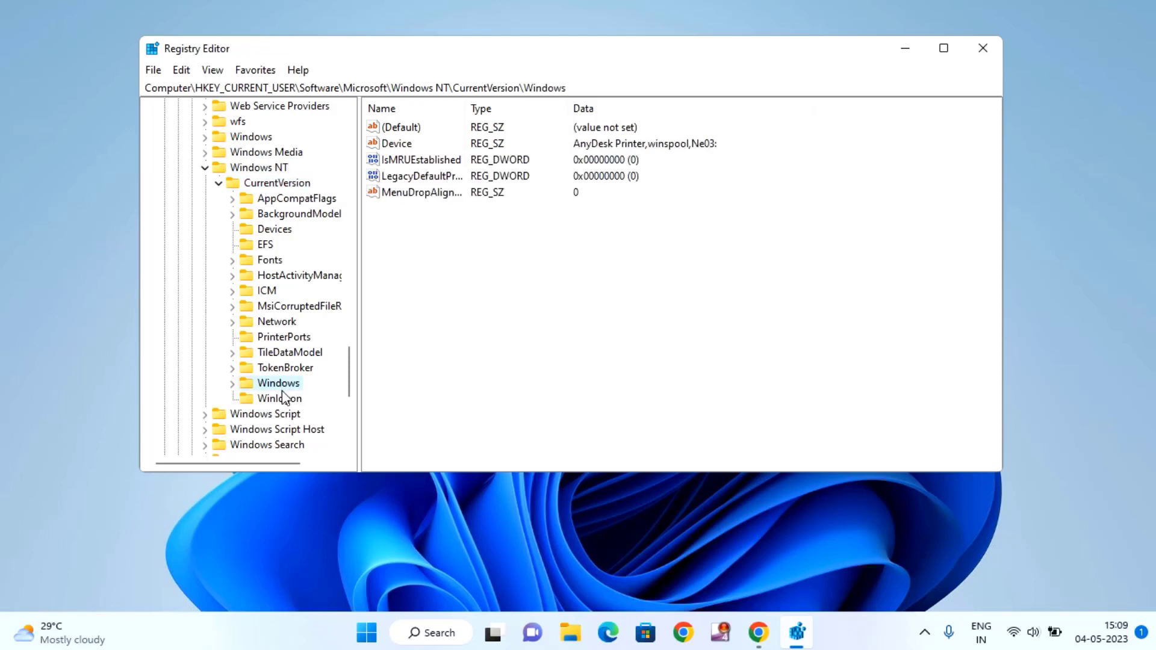
# - Open the permissions of the selected Windows key and add the signed-in user's account, checking its name against the system
pyautogui.rightClick(279, 384)
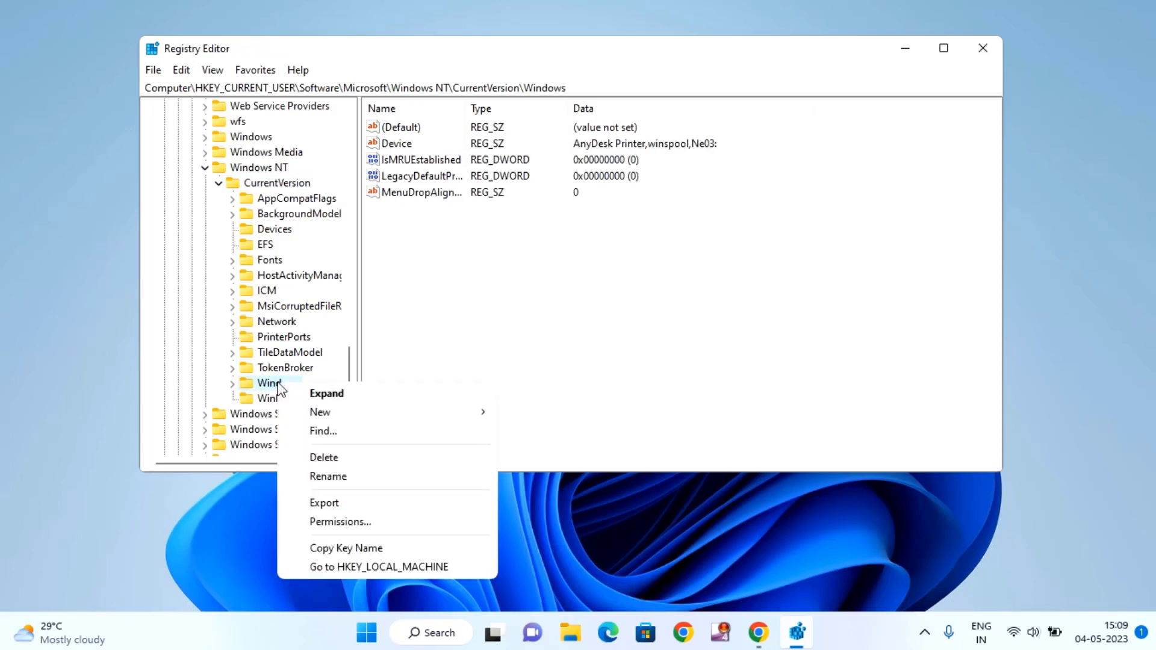
pyautogui.click(373, 523)
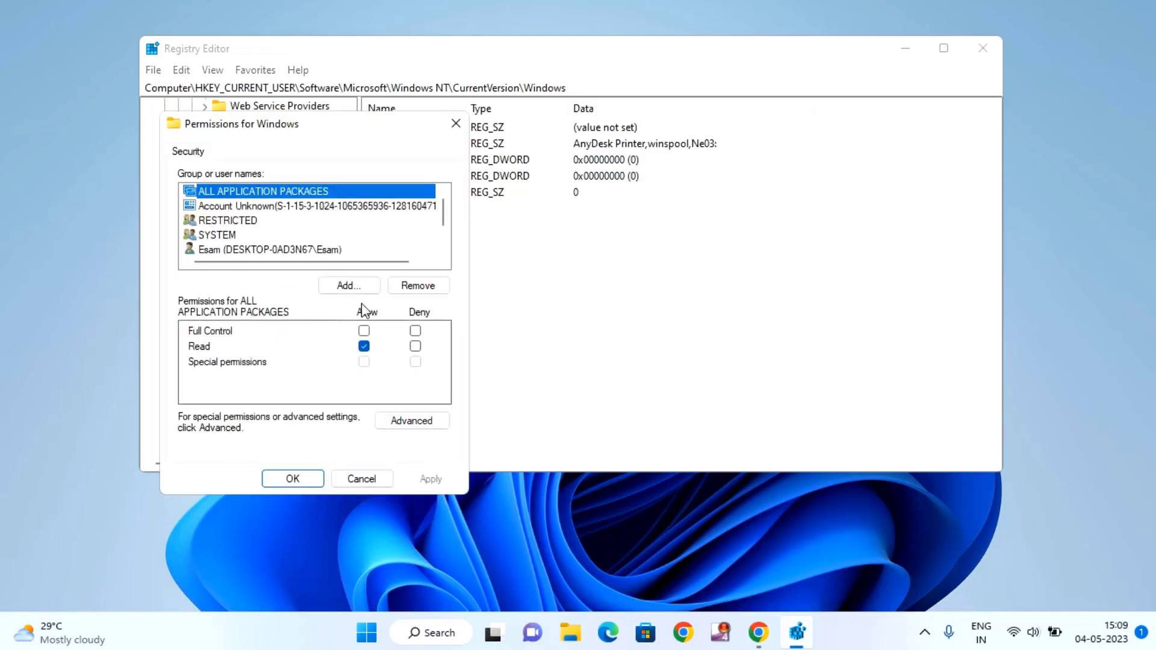
pyautogui.click(350, 287)
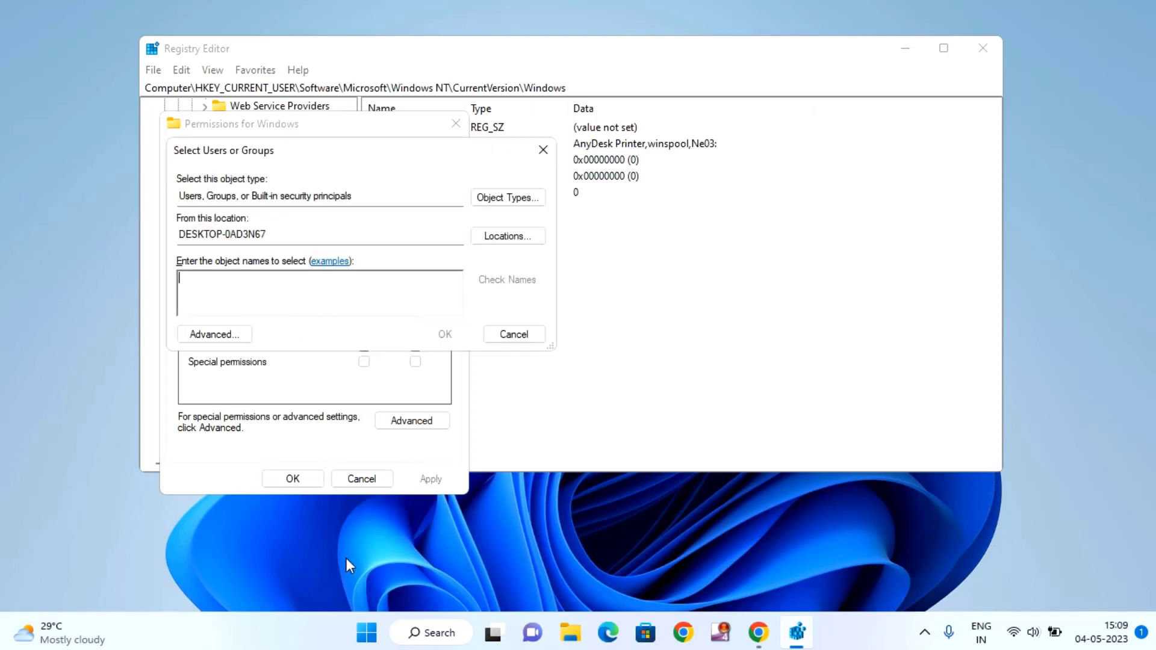
pyautogui.click(366, 632)
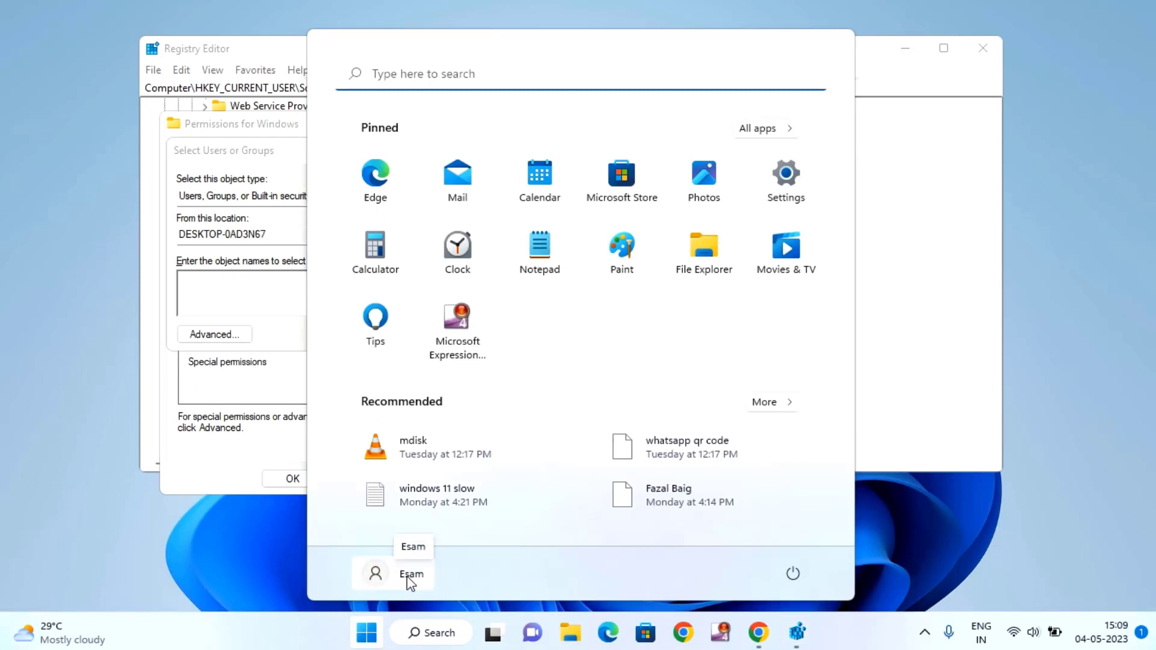
pyautogui.click(217, 288)
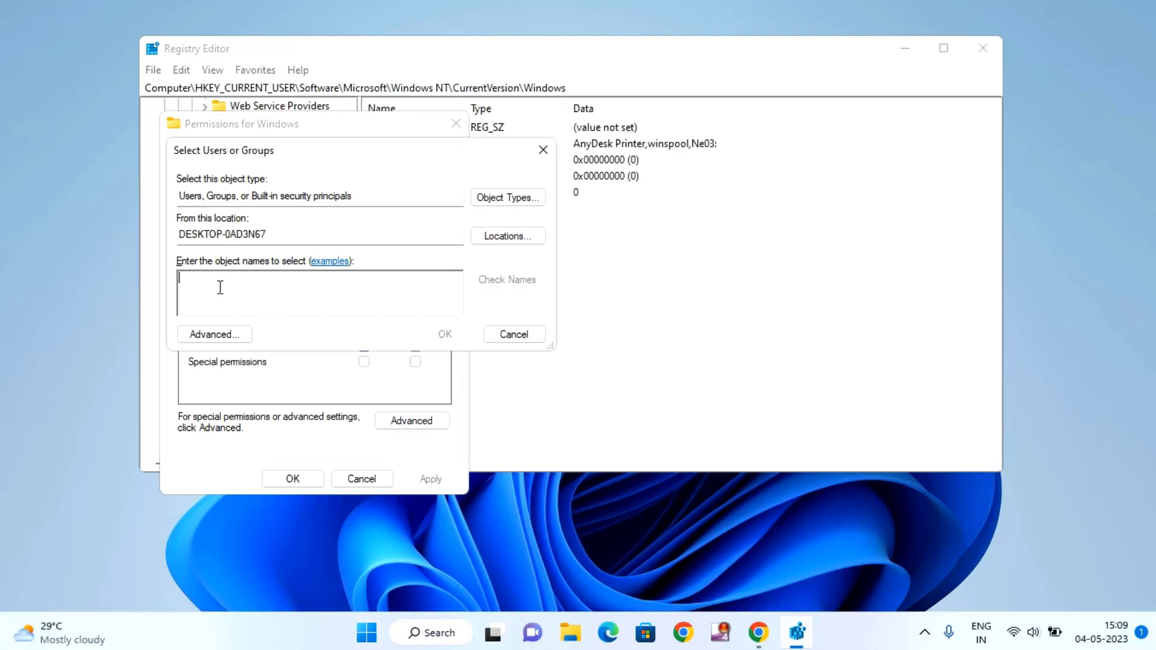
pyautogui.write('Esam')
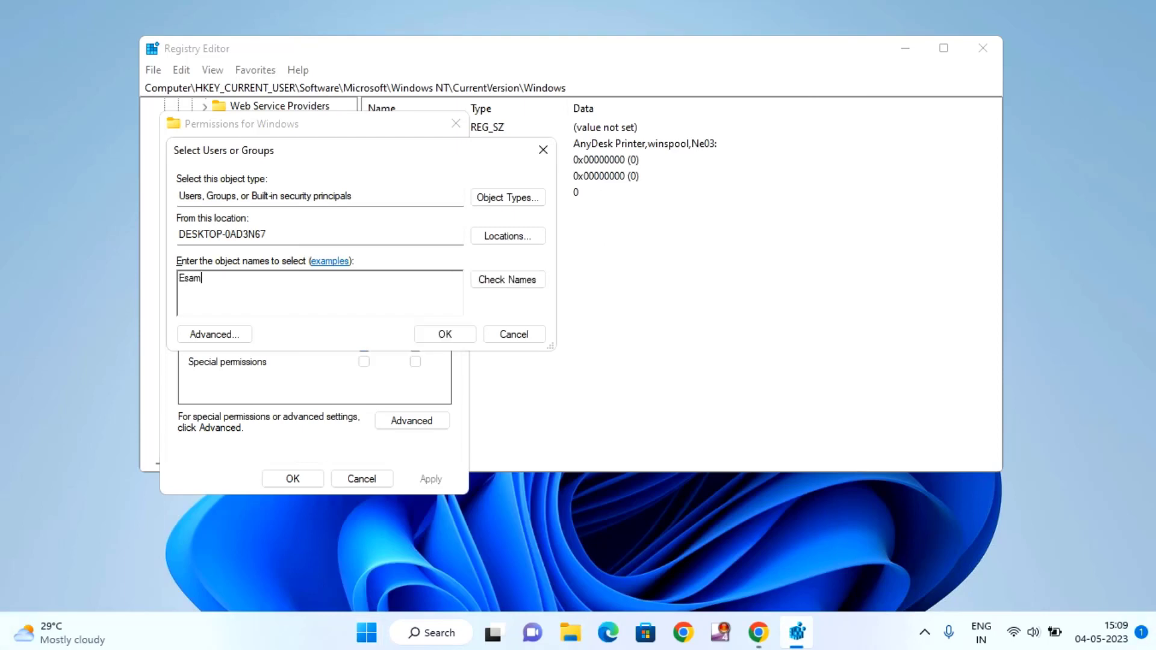
pyautogui.click(495, 284)
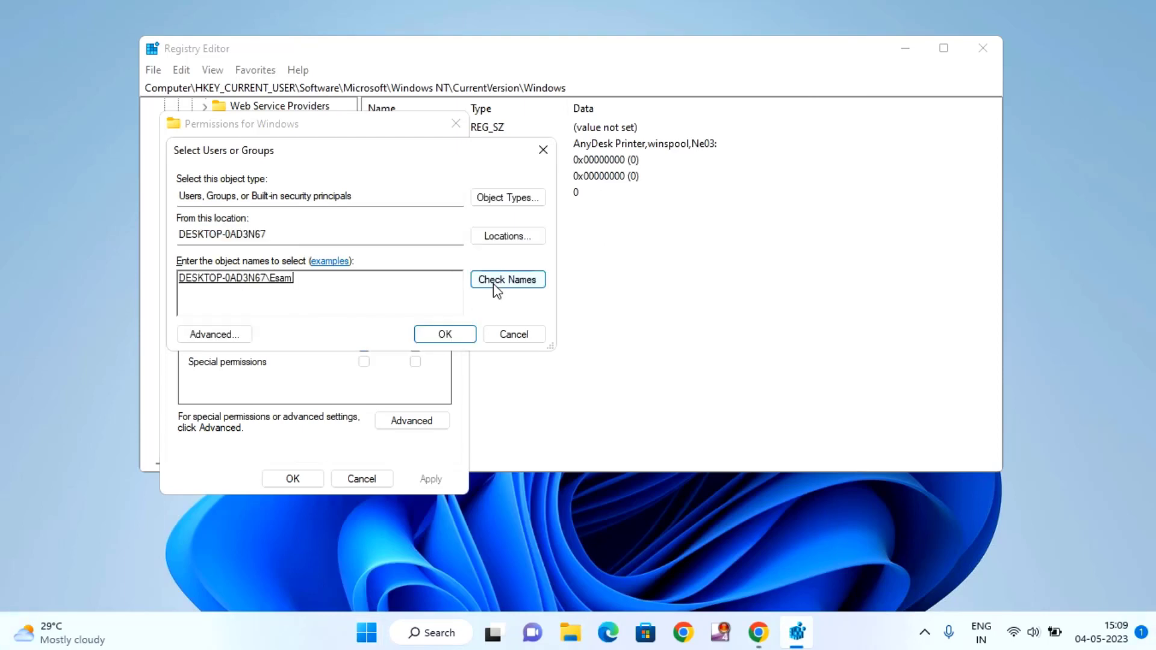
pyautogui.click(445, 339)
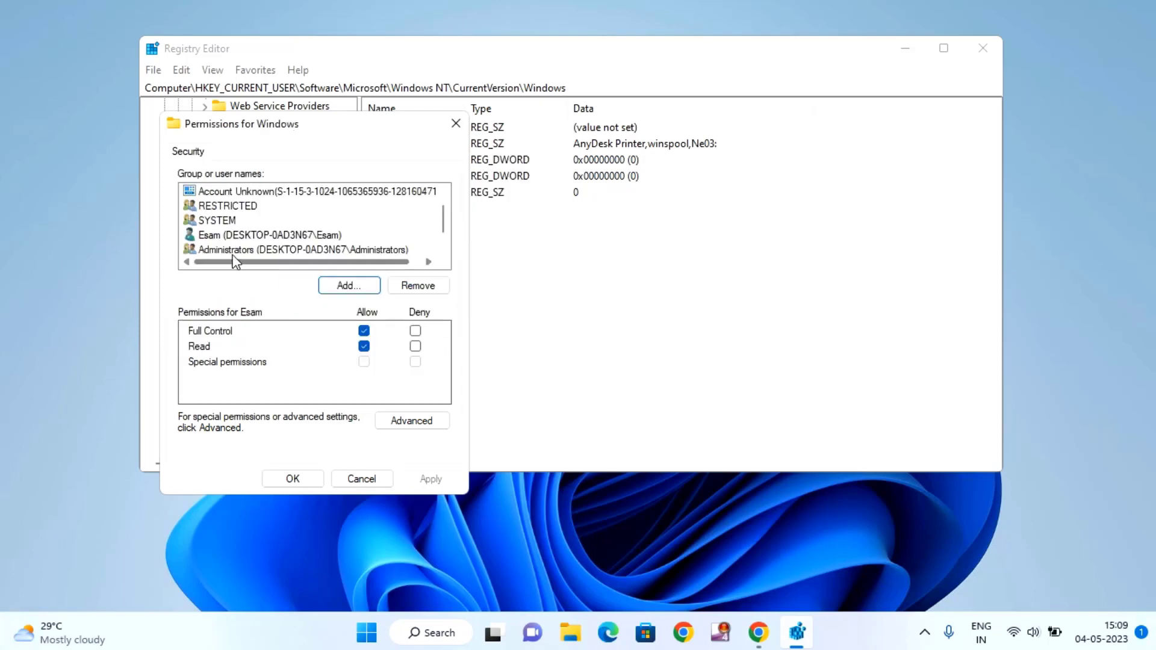
# - Allow Full Control on the Windows key for the user's account, apply the permissions and close Registry Editor
pyautogui.click(213, 236)
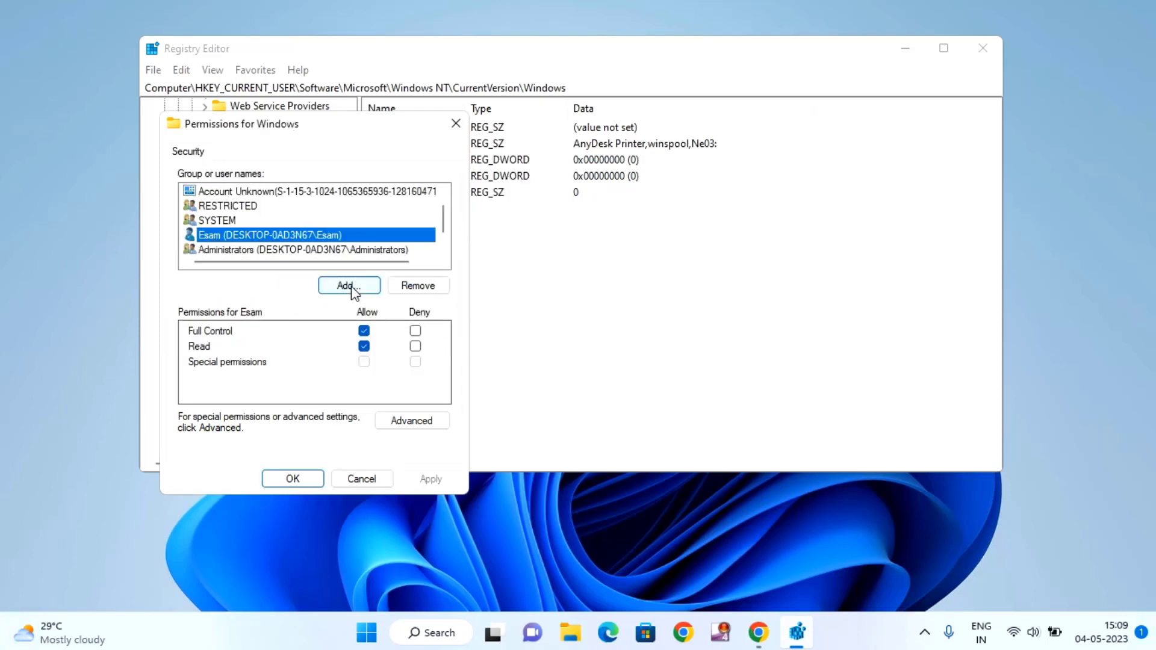
pyautogui.click(363, 331)
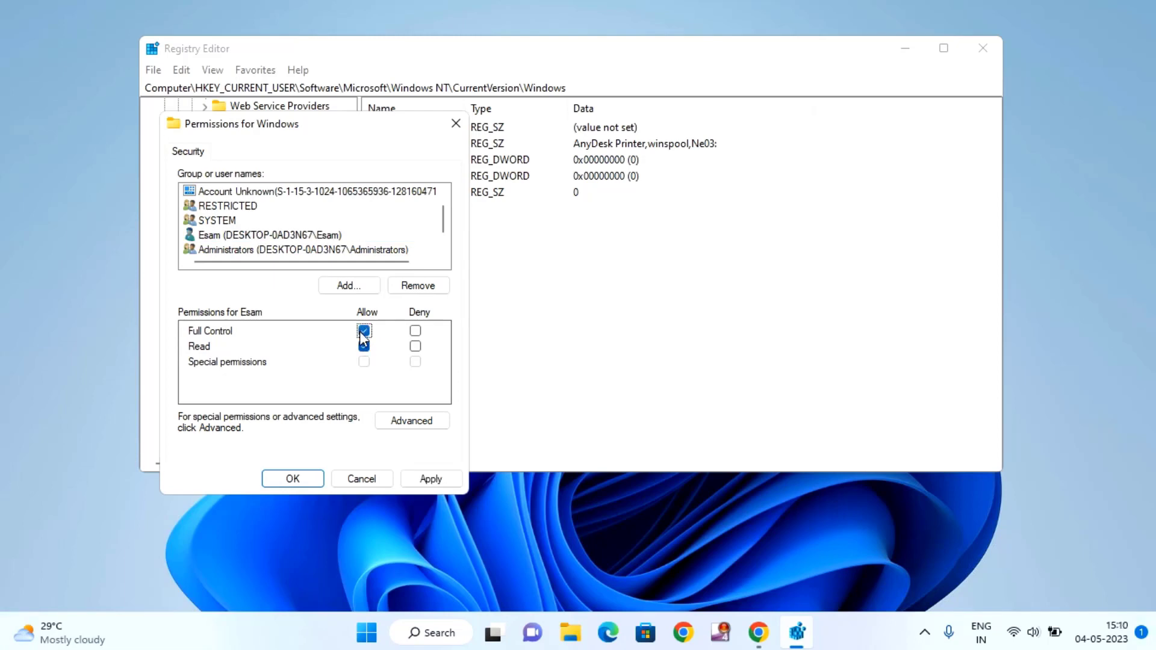
pyautogui.click(431, 478)
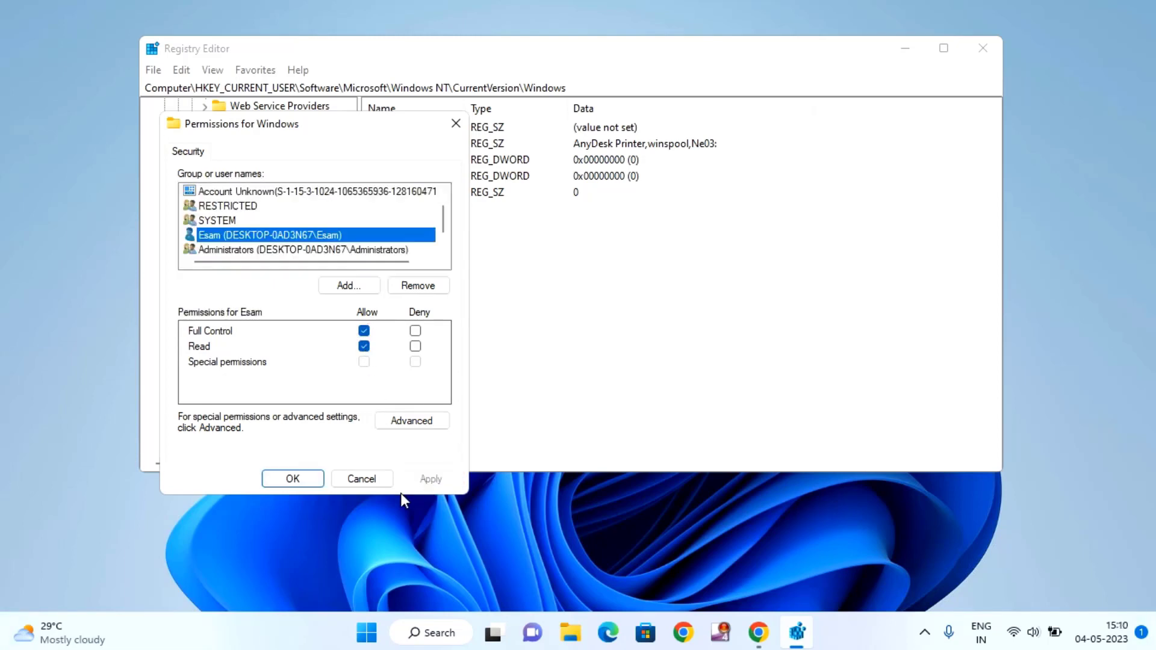
pyautogui.click(304, 480)
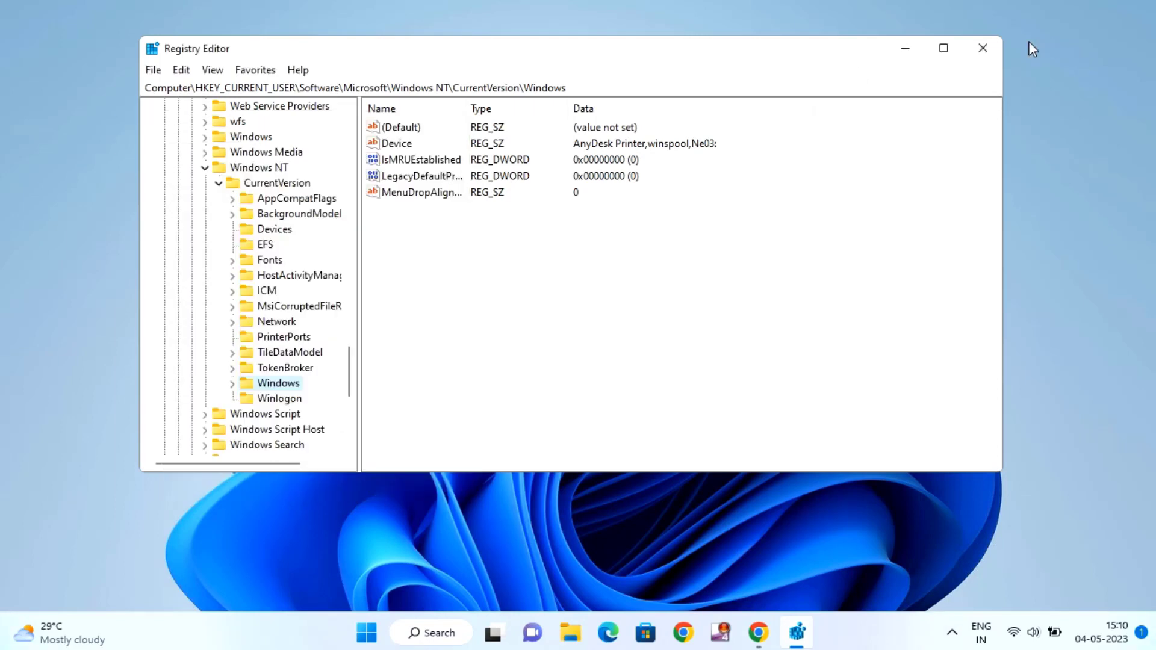
pyautogui.click(983, 48)
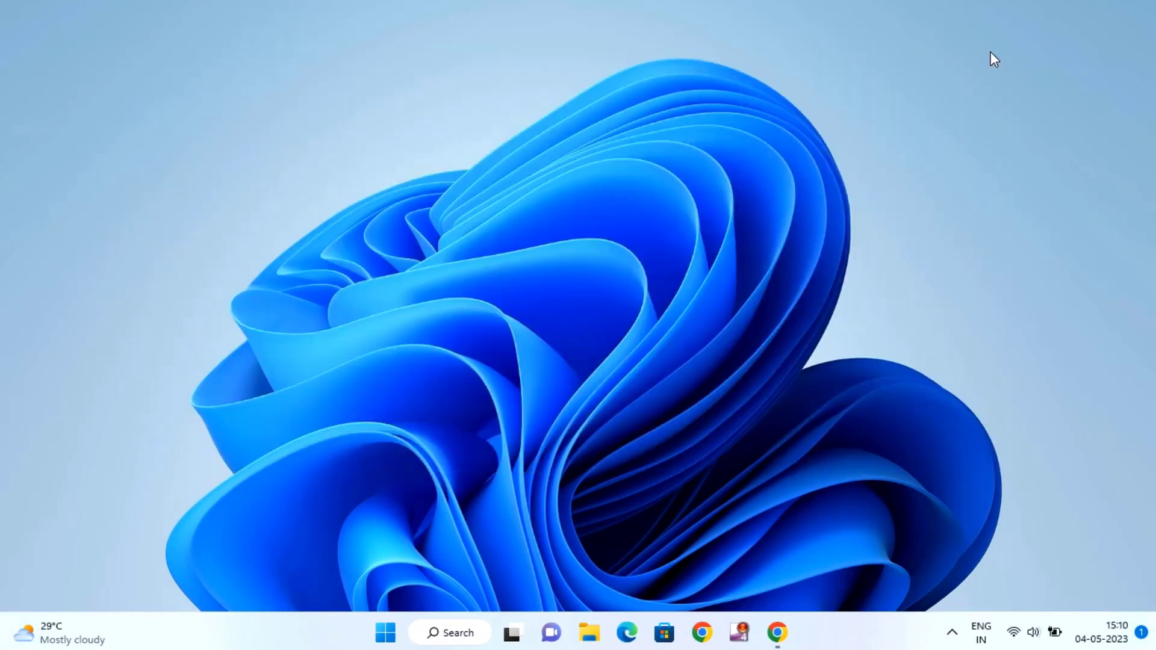
# - Search Windows for "control" and open Control Panel
pyautogui.click(380, 644)
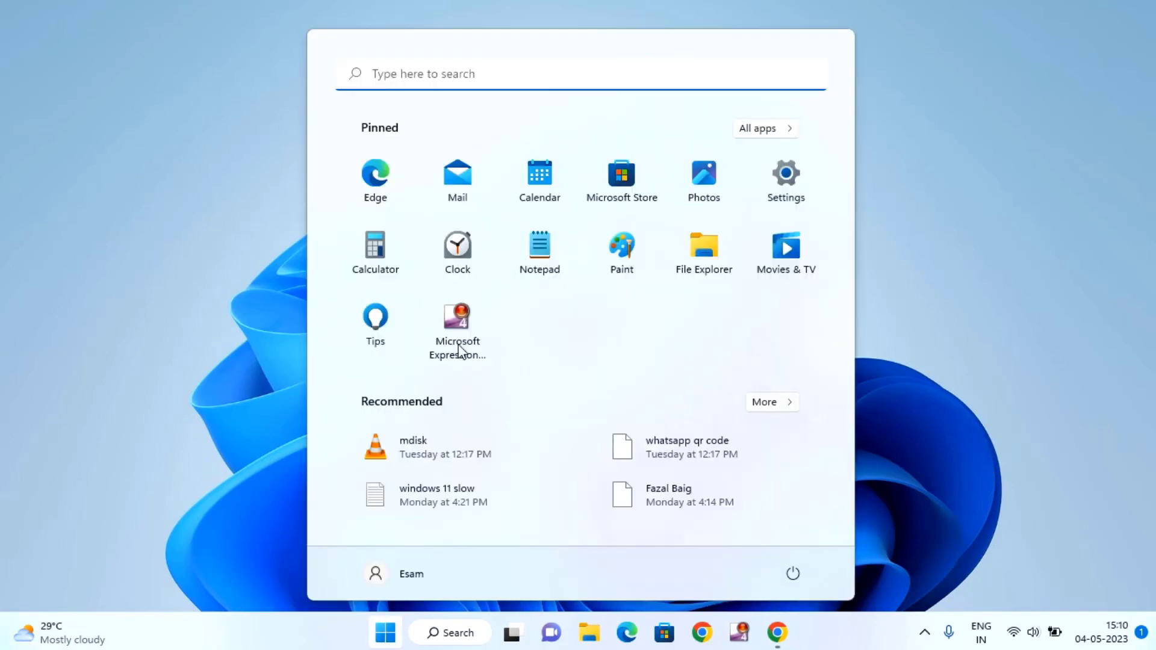
pyautogui.click(481, 74)
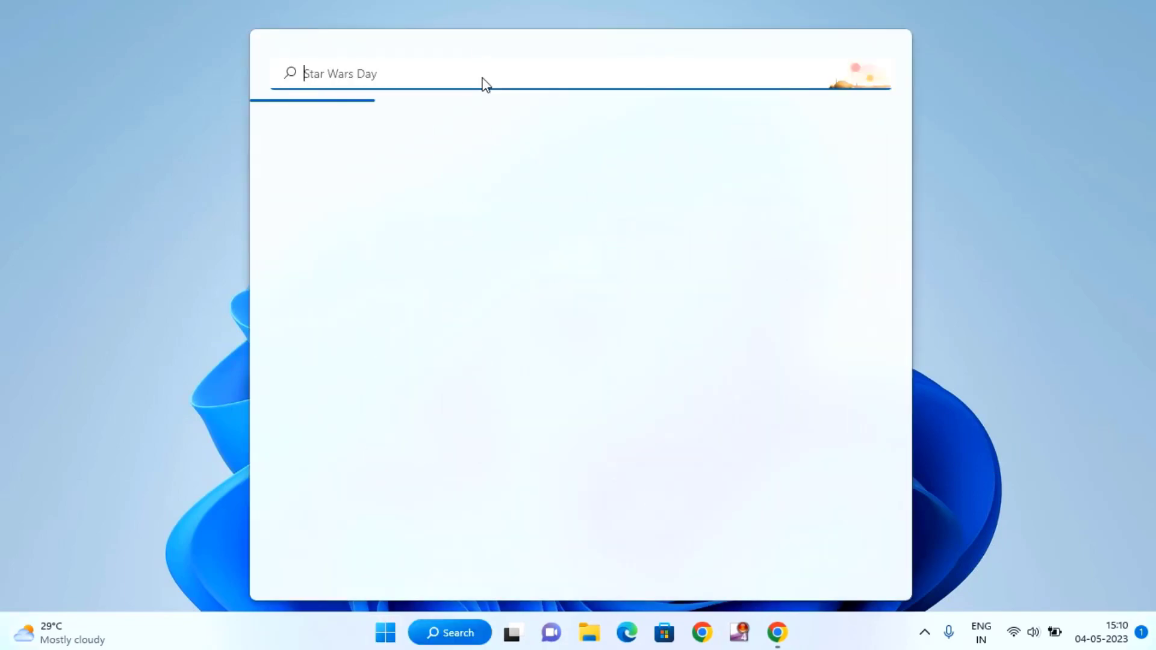
pyautogui.write('cont')
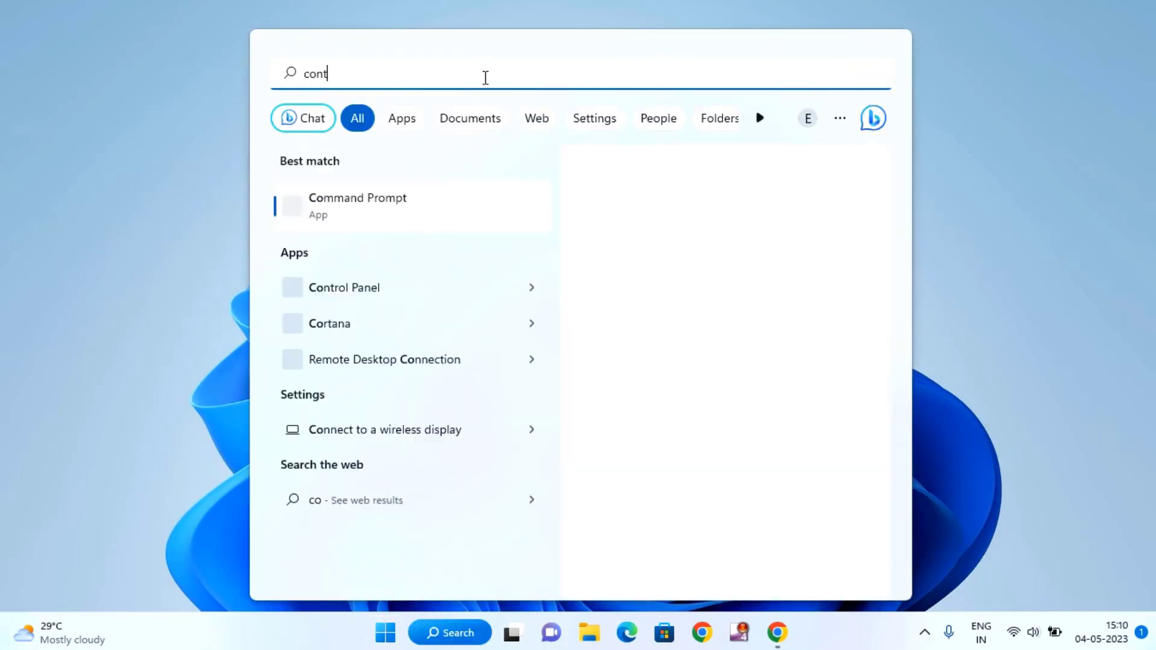
pyautogui.write('rol')
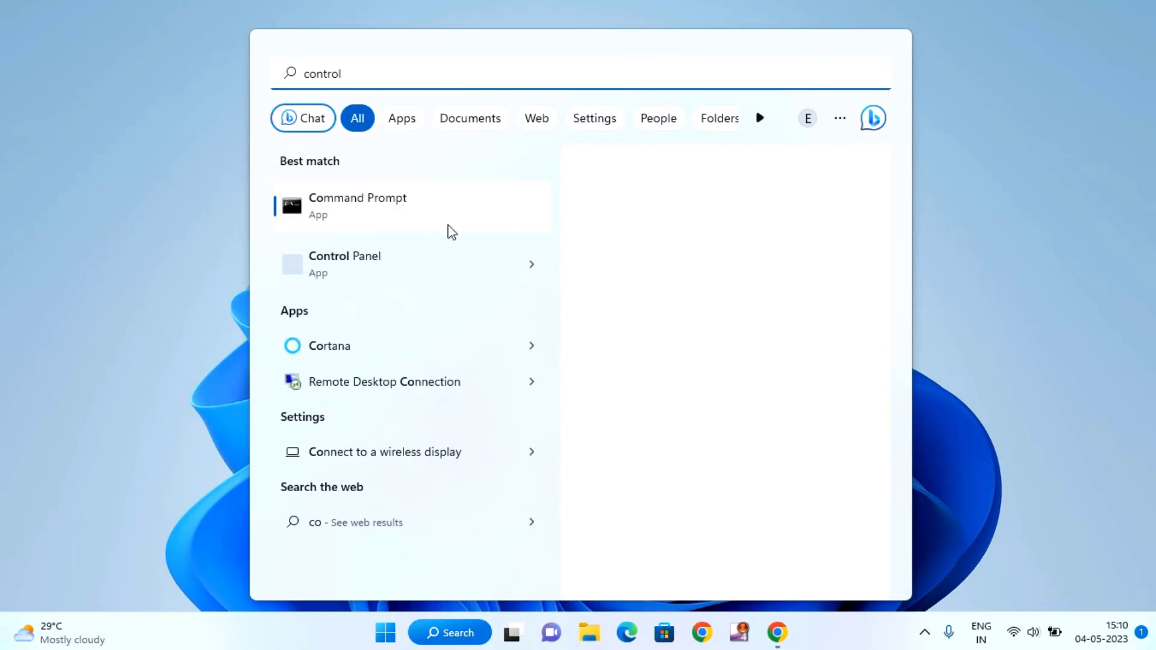
pyautogui.click(368, 207)
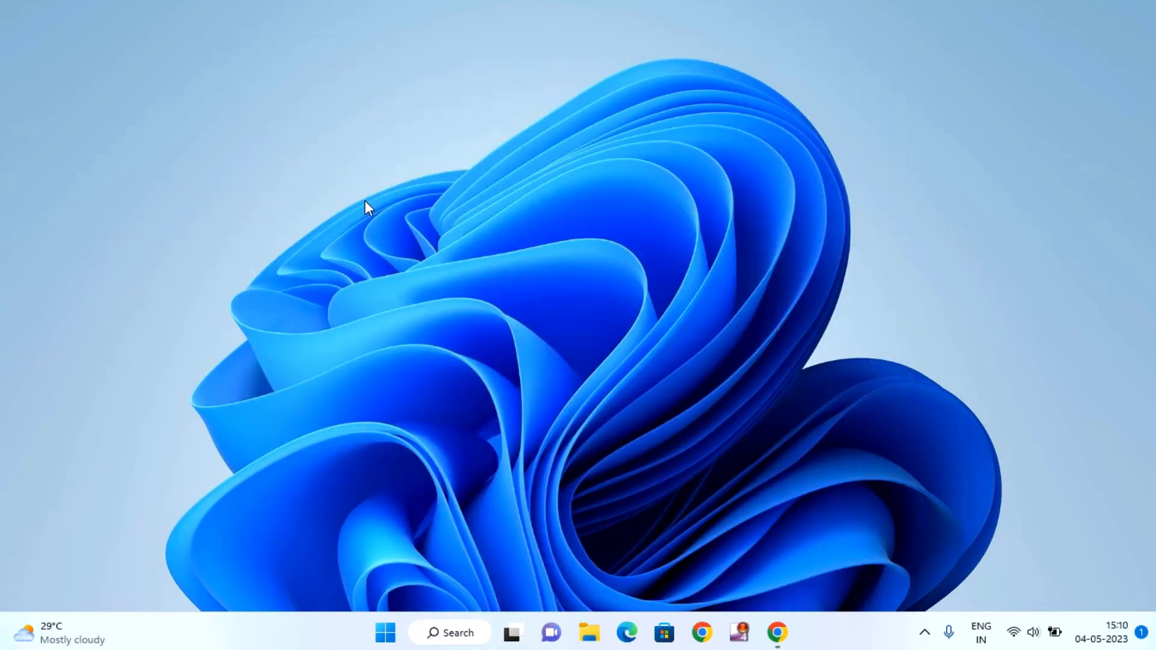
# - Switch Control Panel to Category view, then open Devices and Printers and bring up the available actions for Microsoft Print to PDF
pyautogui.click(1056, 95)
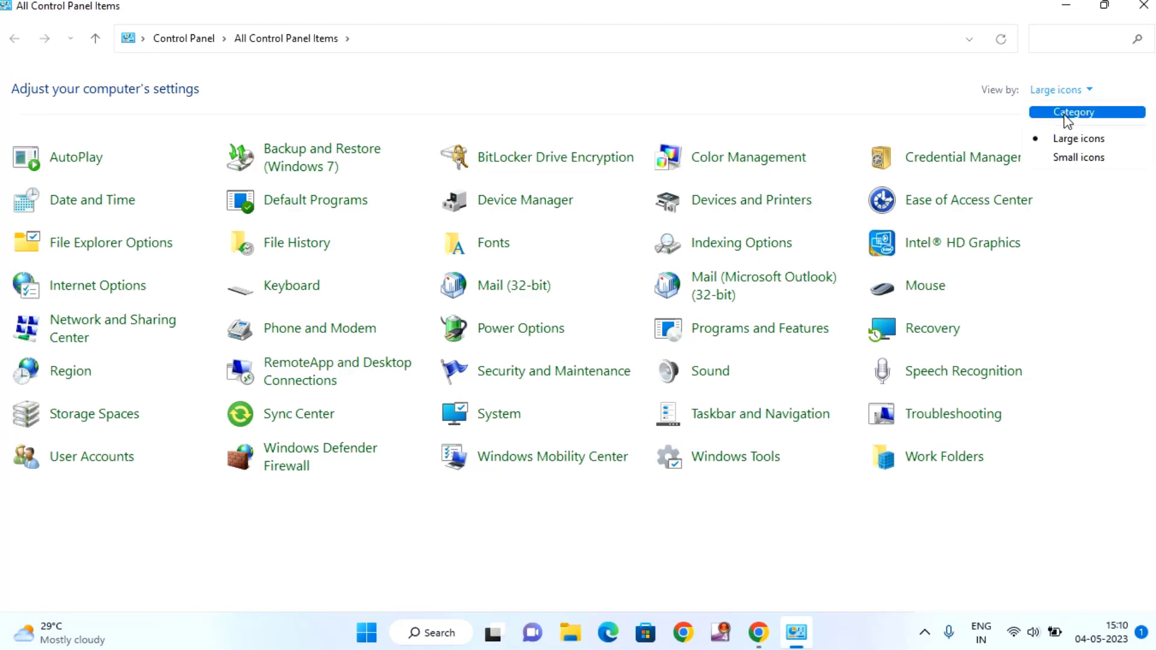
pyautogui.click(1068, 114)
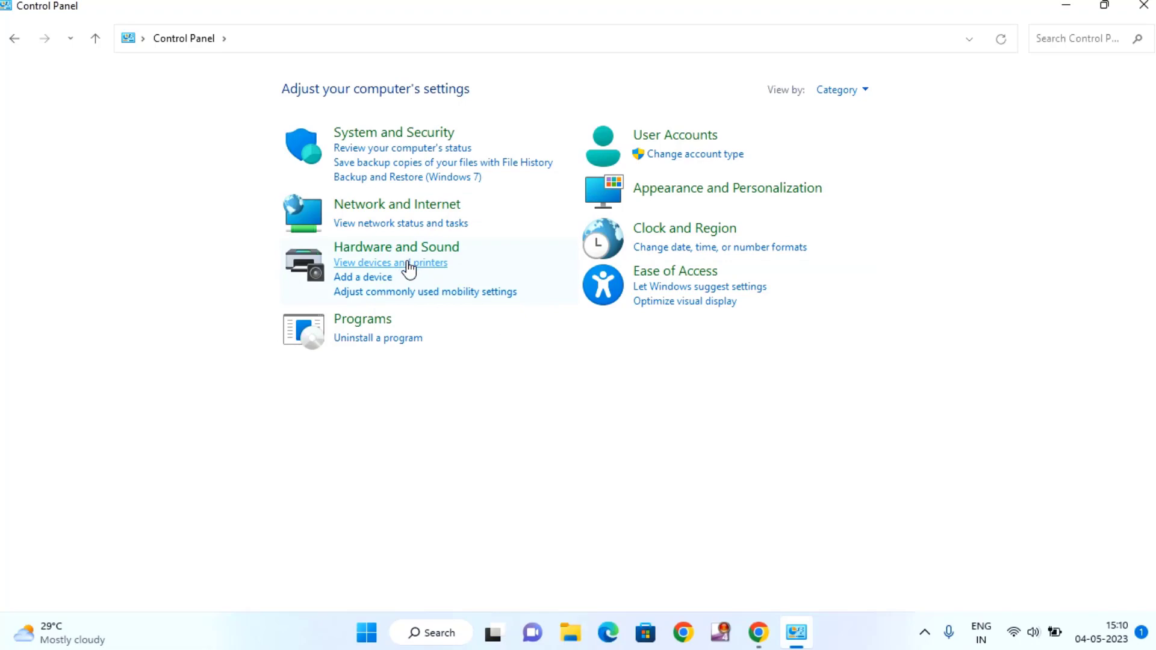
pyautogui.click(407, 261)
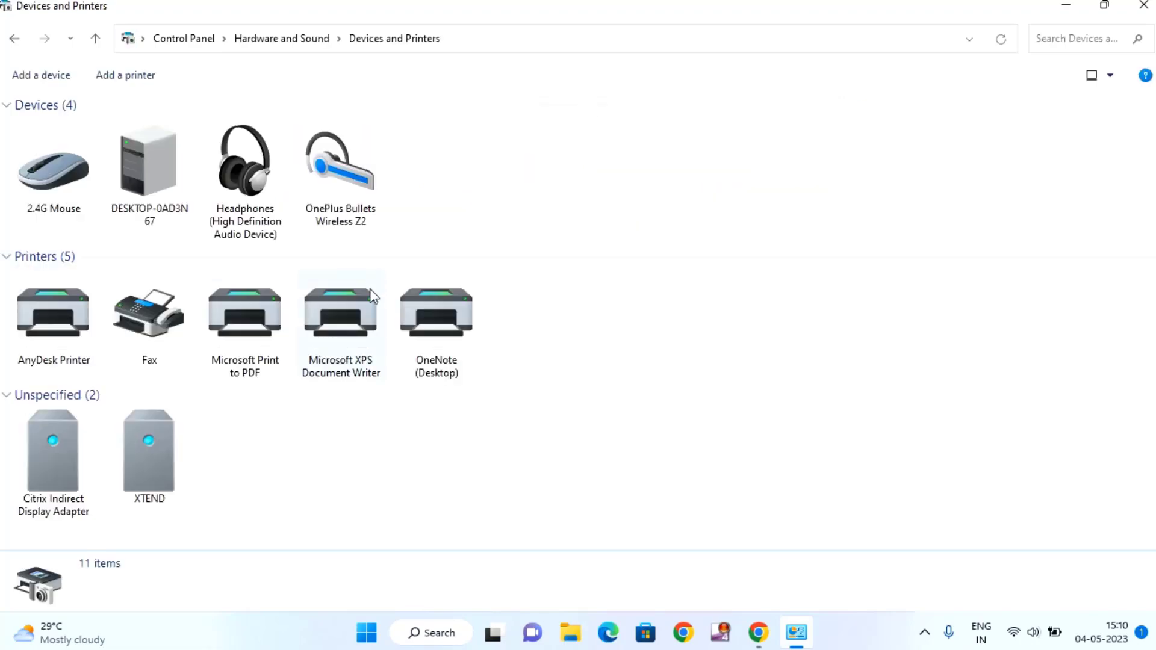
pyautogui.click(245, 334)
pyautogui.rightClick(247, 336)
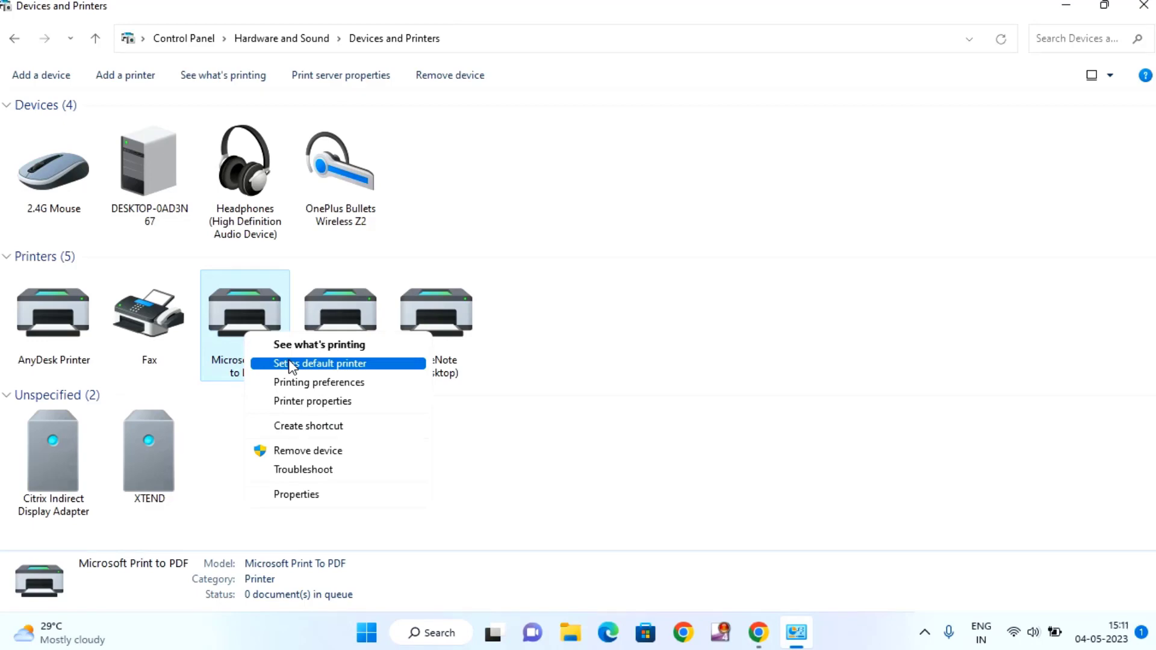
# - Search Windows for Registry Editor and launch it, allowing it to run
pyautogui.click(364, 637)
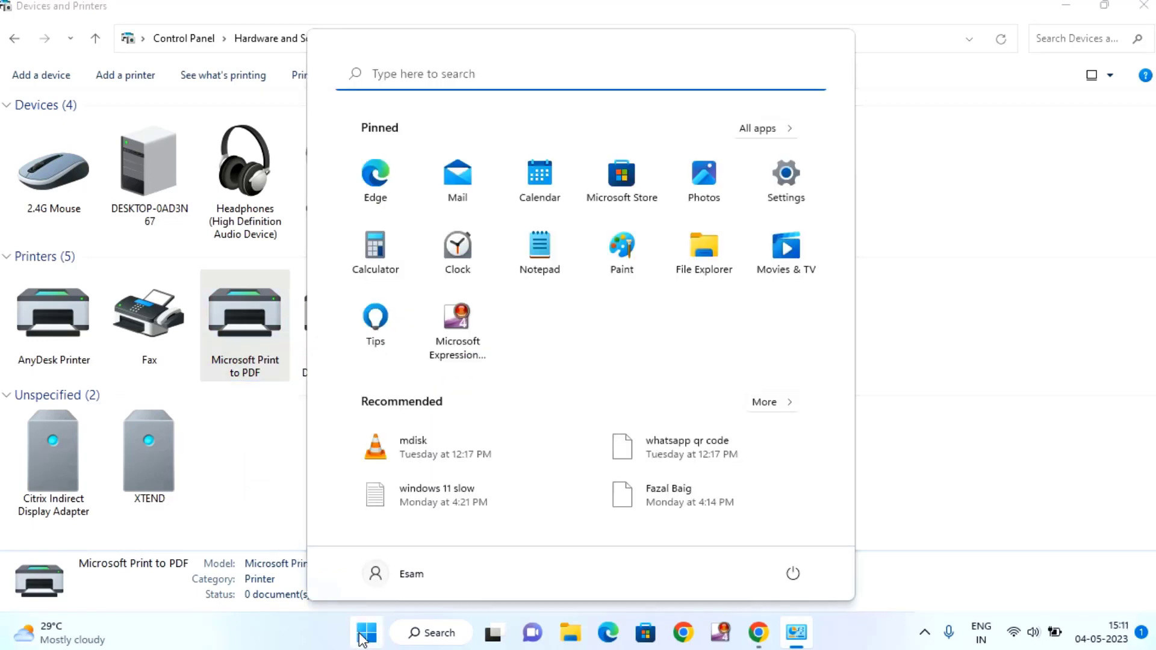
pyautogui.click(462, 73)
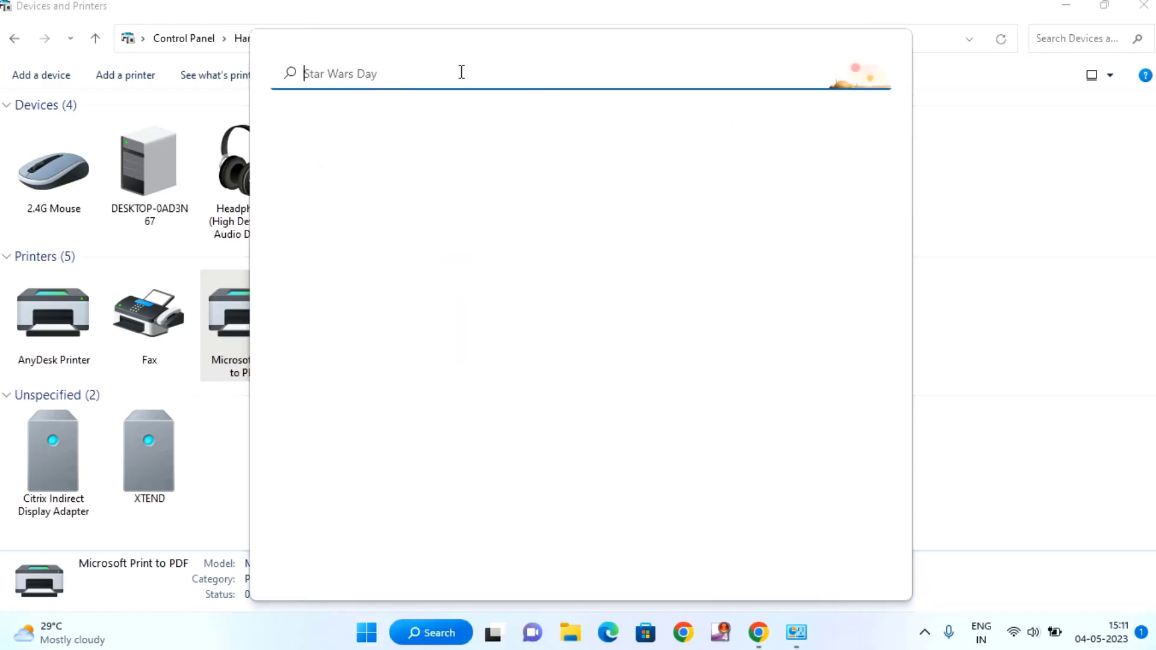
pyautogui.write('regi')
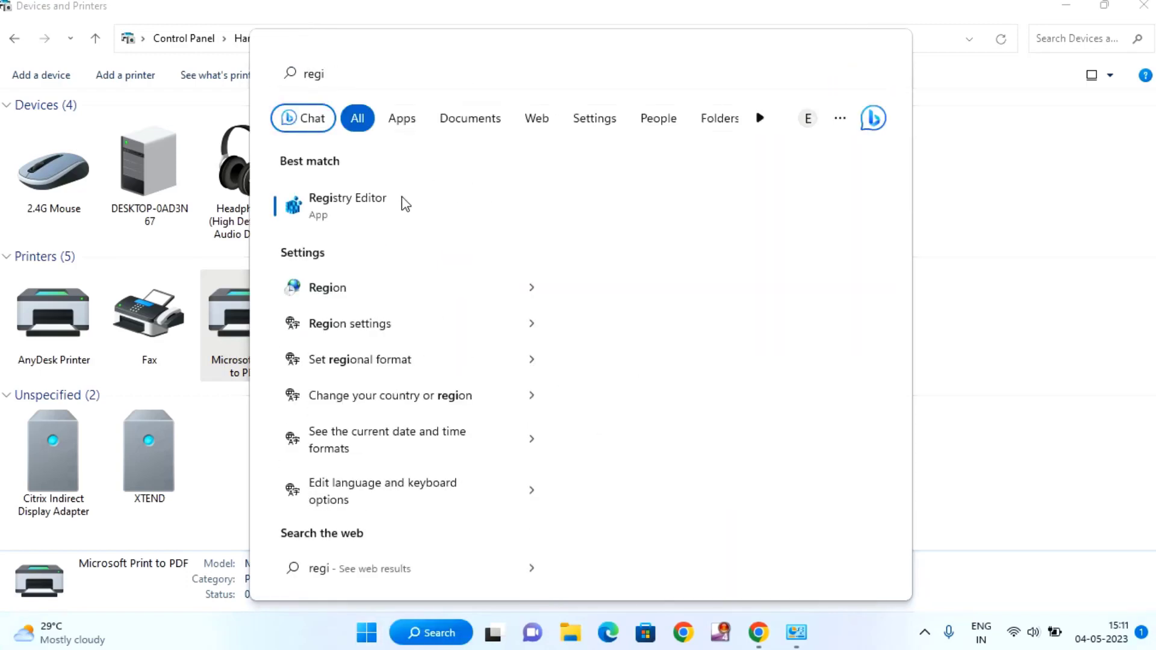
pyautogui.click(402, 196)
pyautogui.click(502, 446)
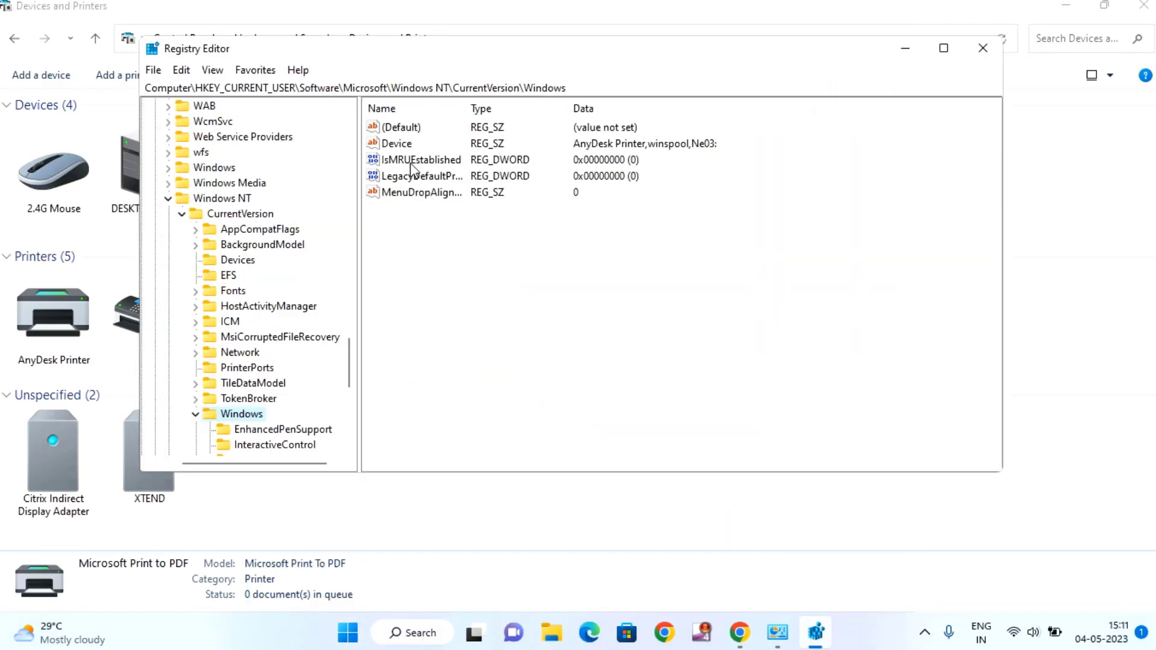
# - Delete the LegacyDefaultPr... DWORD value from the CurrentVersion\Windows key and close Registry Editor
pyautogui.rightClick(438, 179)
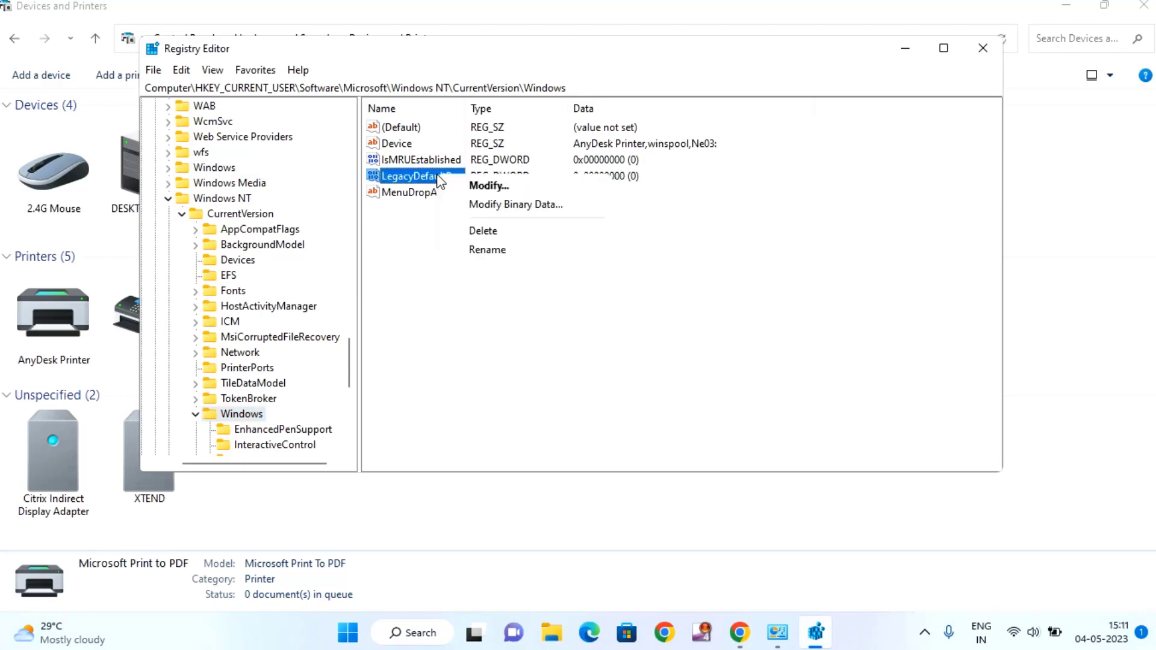
pyautogui.click(491, 227)
pyautogui.click(736, 314)
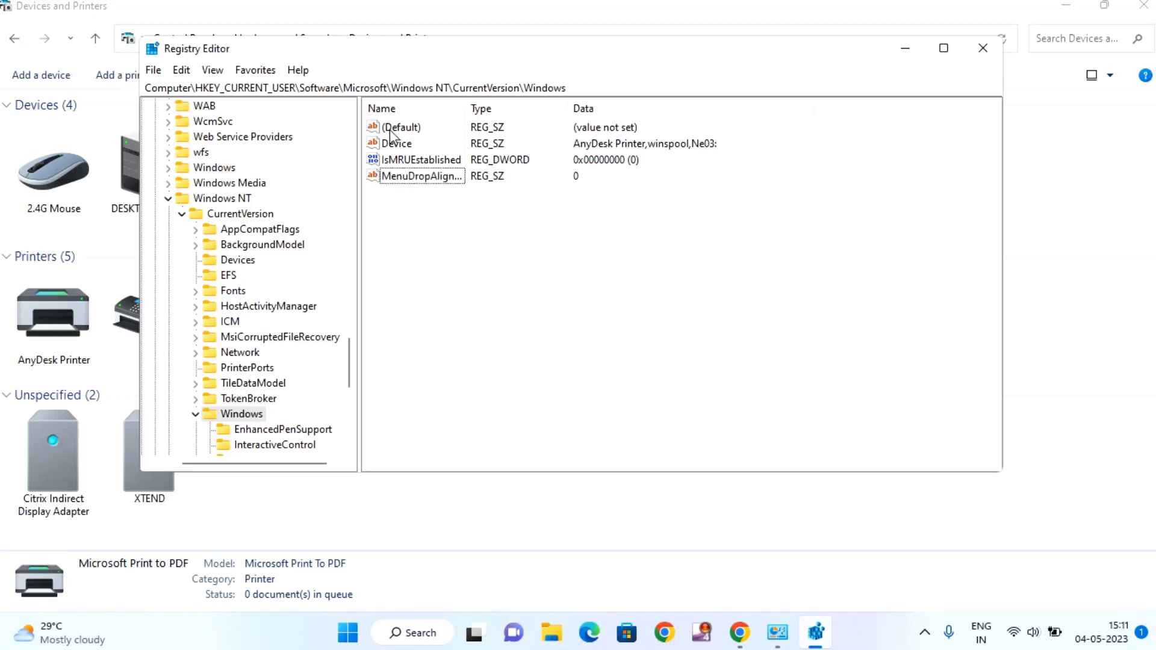
pyautogui.click(983, 48)
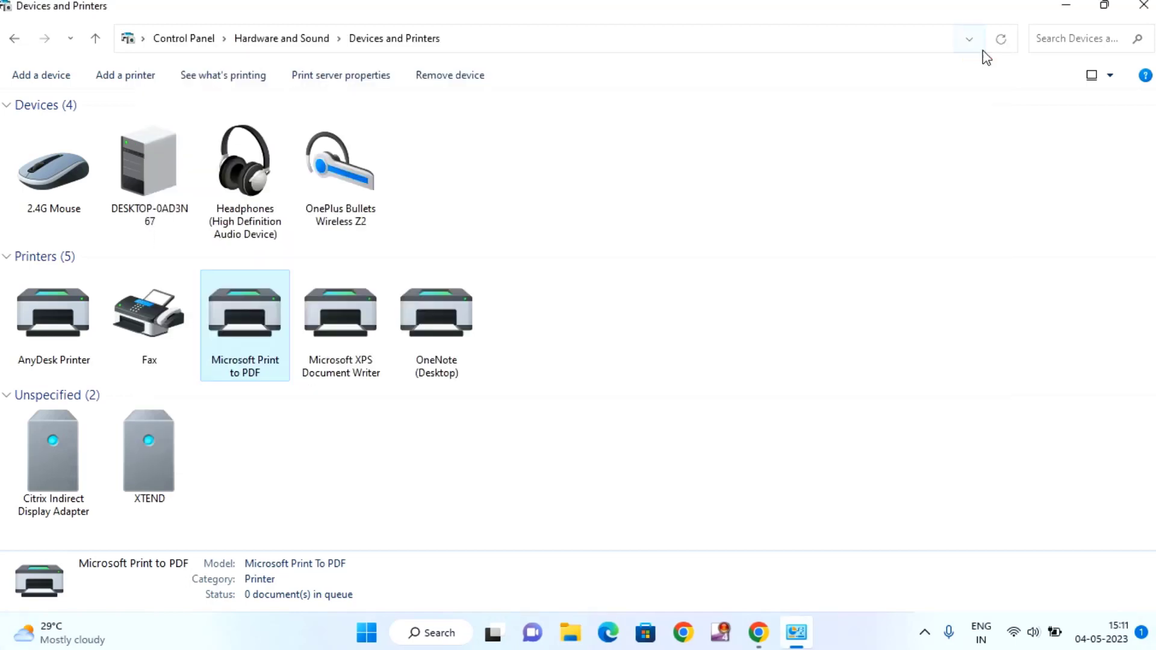
# - Set Microsoft Print to PDF as the default printer in Devices and Printers and clear the selection
pyautogui.rightClick(251, 346)
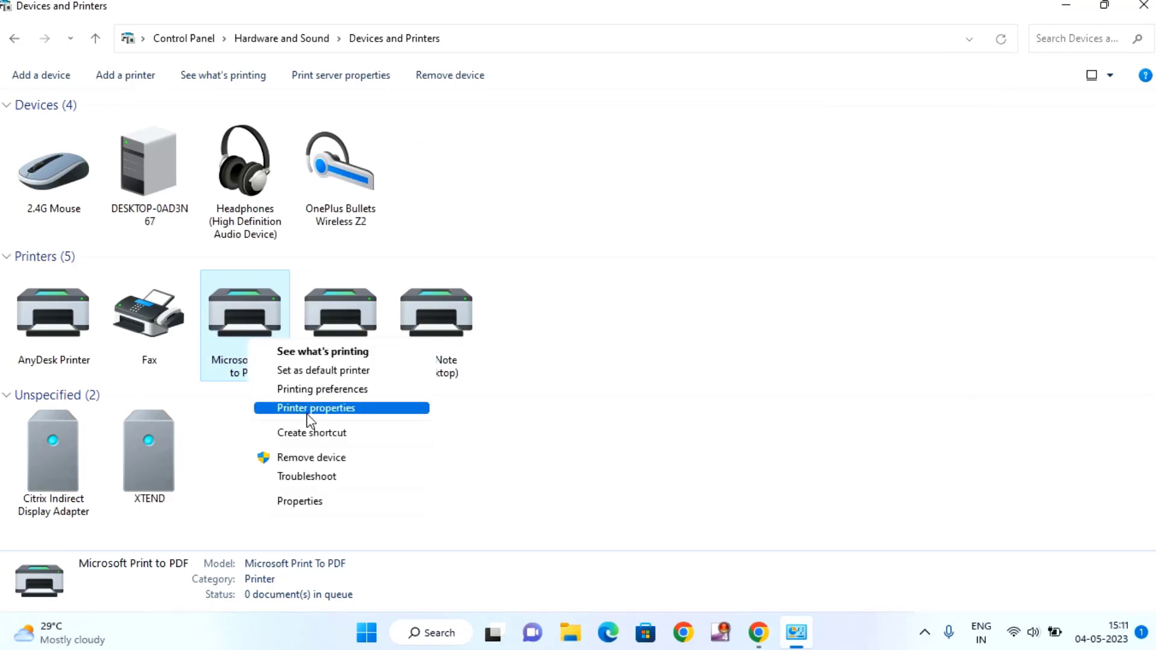
pyautogui.click(302, 372)
pyautogui.click(605, 342)
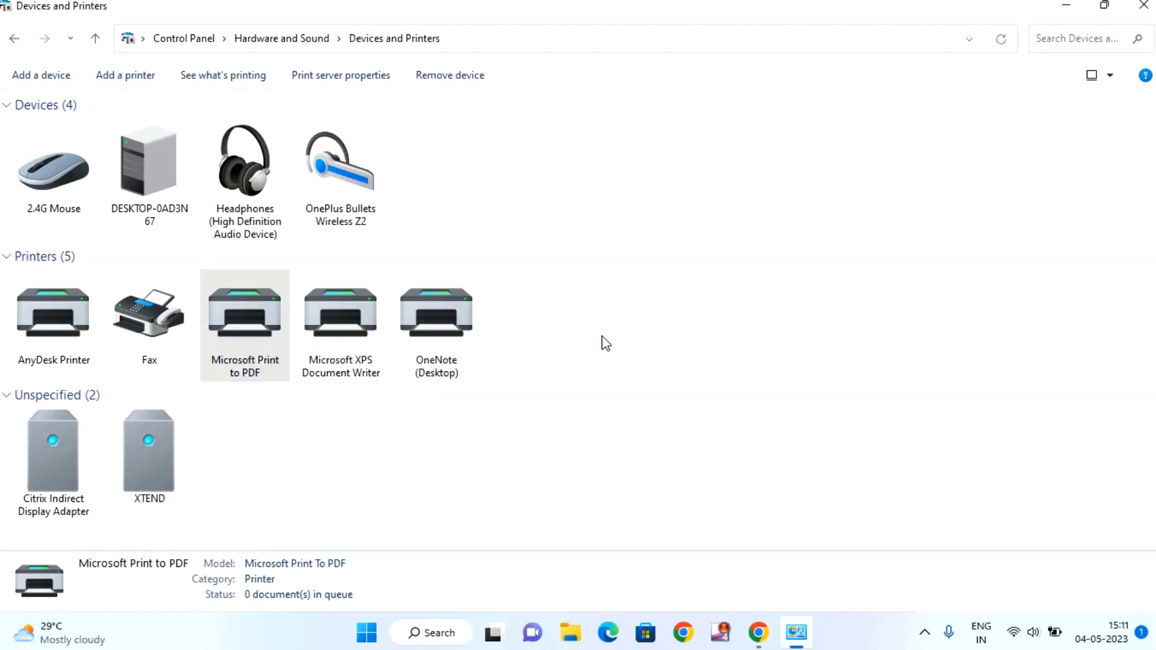
pyautogui.click(608, 339)
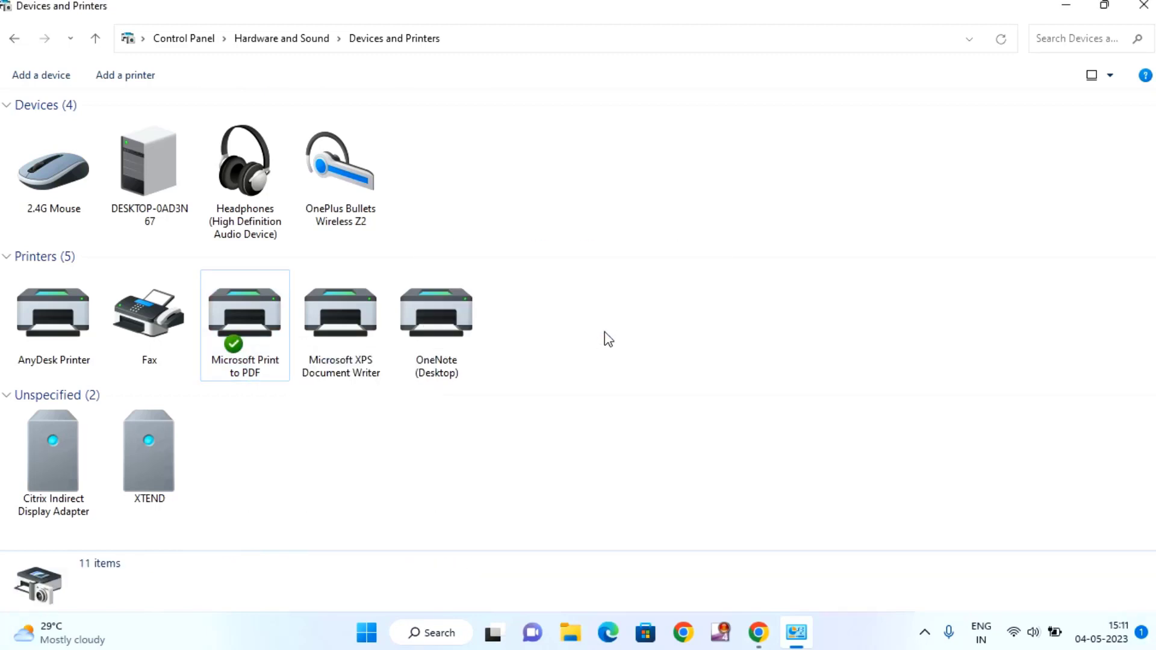